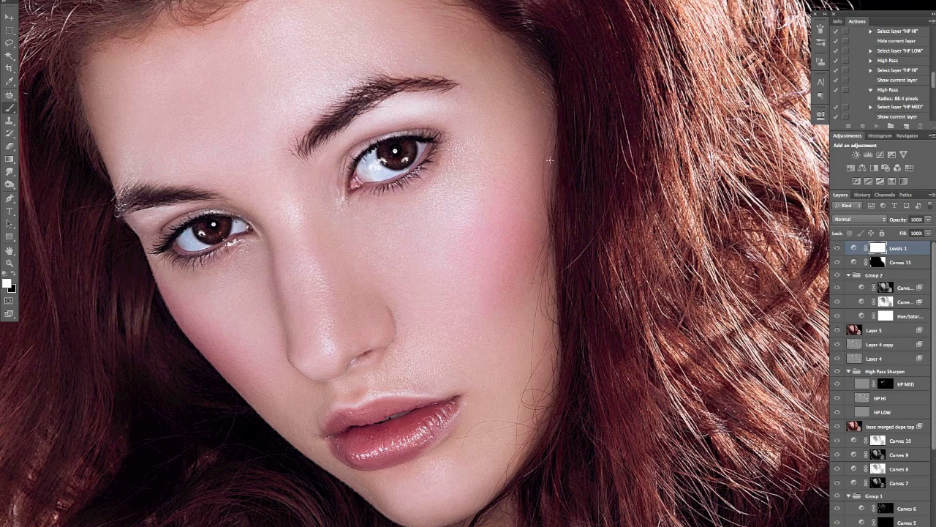
- Examine the retouched portrait up close, looking over the eyes, skin, cheeks and surrounding hair
left_click_drag(445, 184, 512, 183)
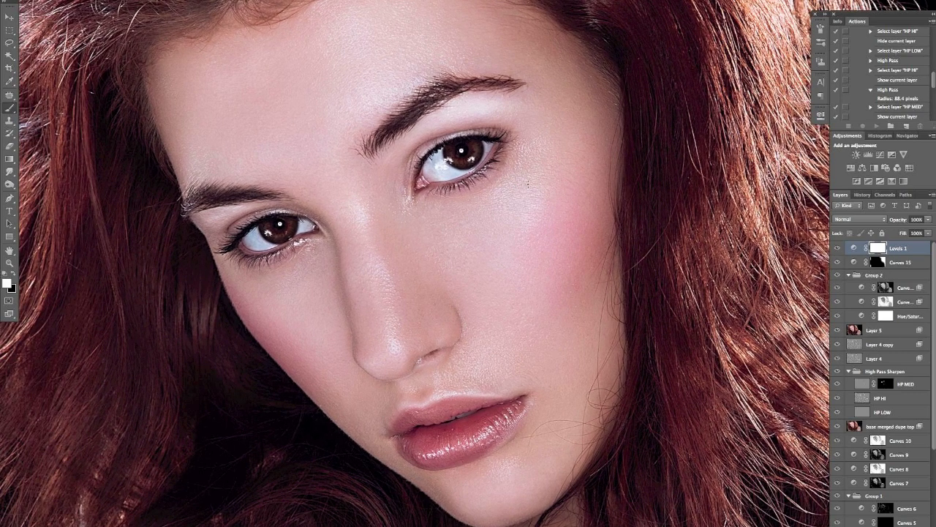
left_click_drag(472, 194, 512, 204)
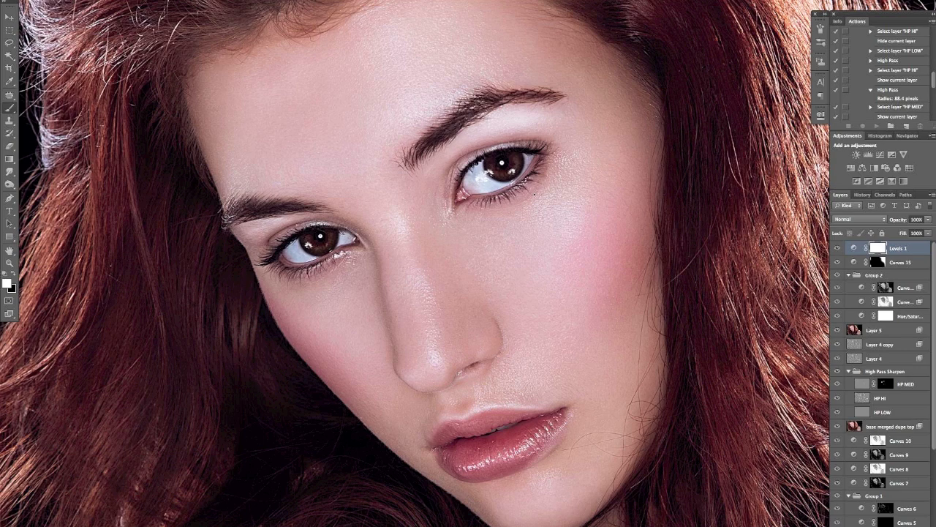
key("ctrl+plus")
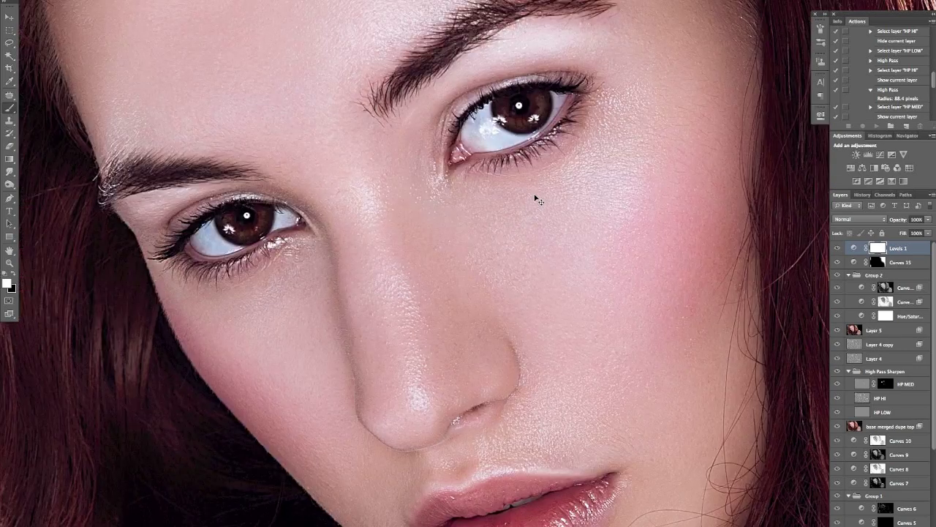
key("ctrl+minus")
scroll(464, 253, "right", 5)
scroll(463, 253, "down", 3)
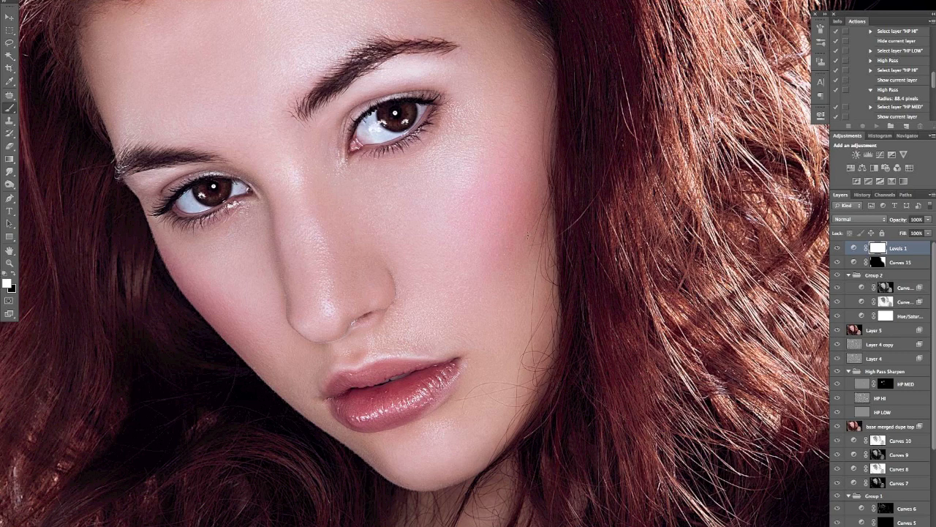
scroll(460, 253, "left", 2)
scroll(460, 253, "up", 1)
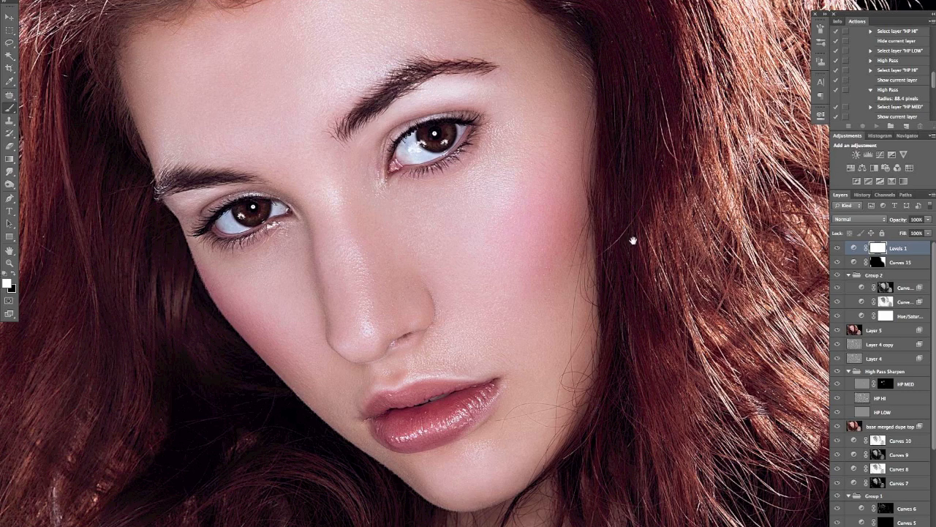
scroll(631, 243, "right", 2)
scroll(605, 242, "down", 1)
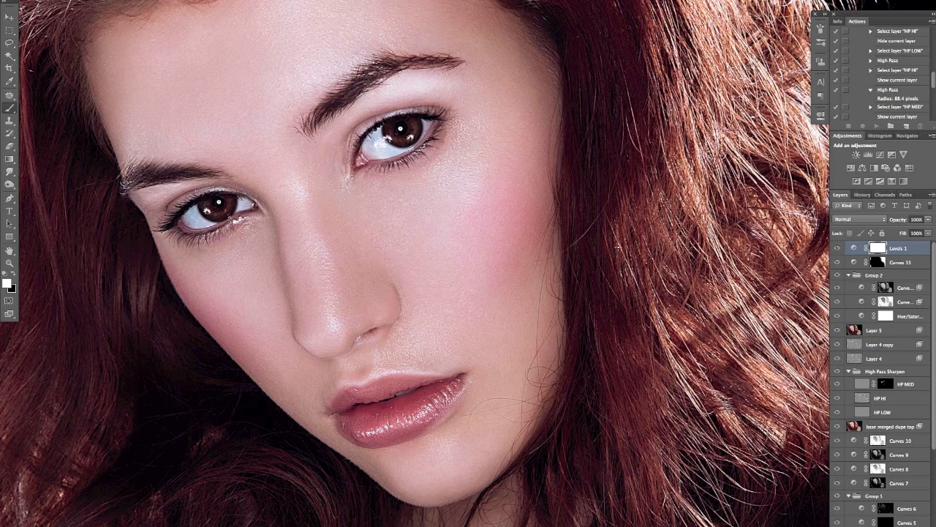
left_click_drag(522, 254, 543, 263)
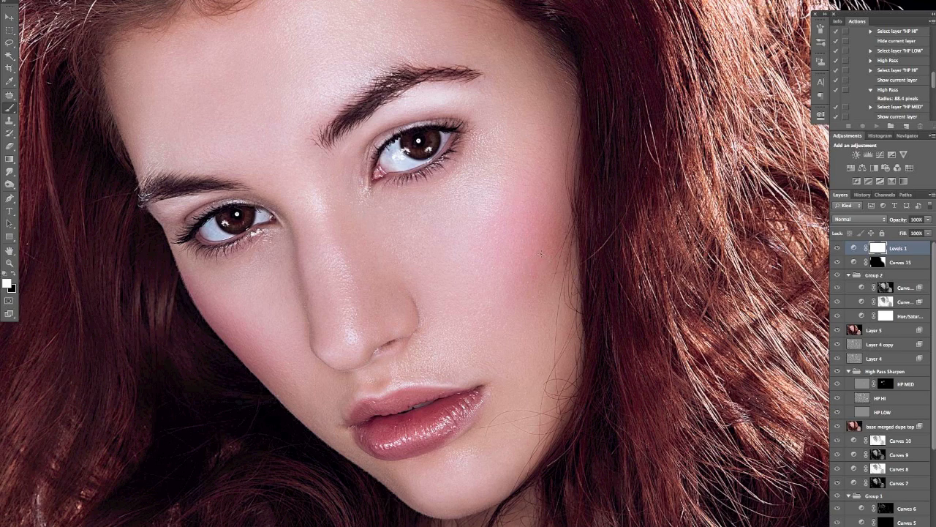
scroll(521, 256, "down", 1)
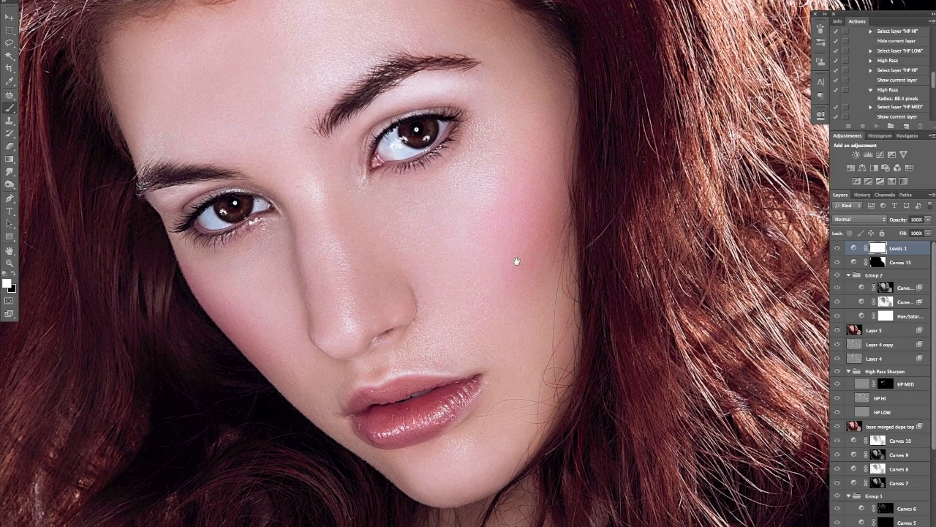
- Group all layers from Levels 1 down to just above Layer 3, then hide the group and make Layer 3 active
scroll(905, 395, "down", 5)
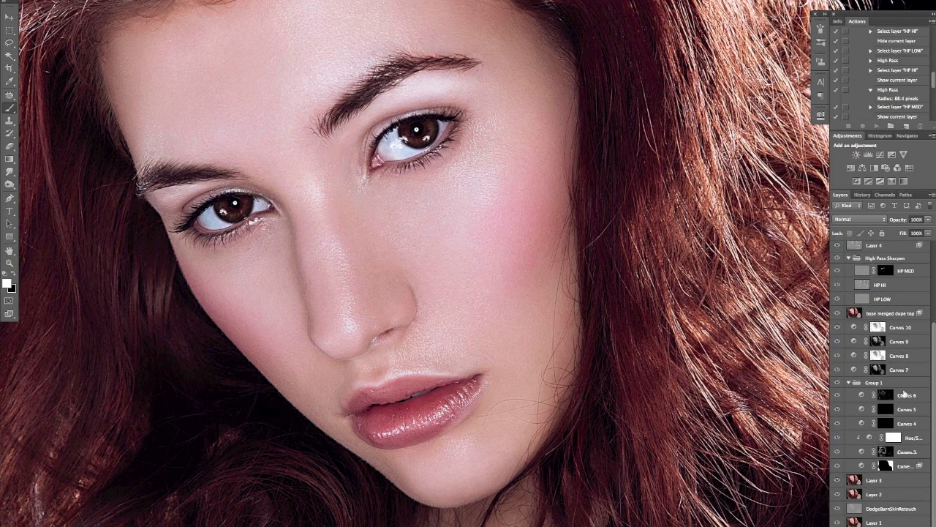
left_click(907, 467, "shift")
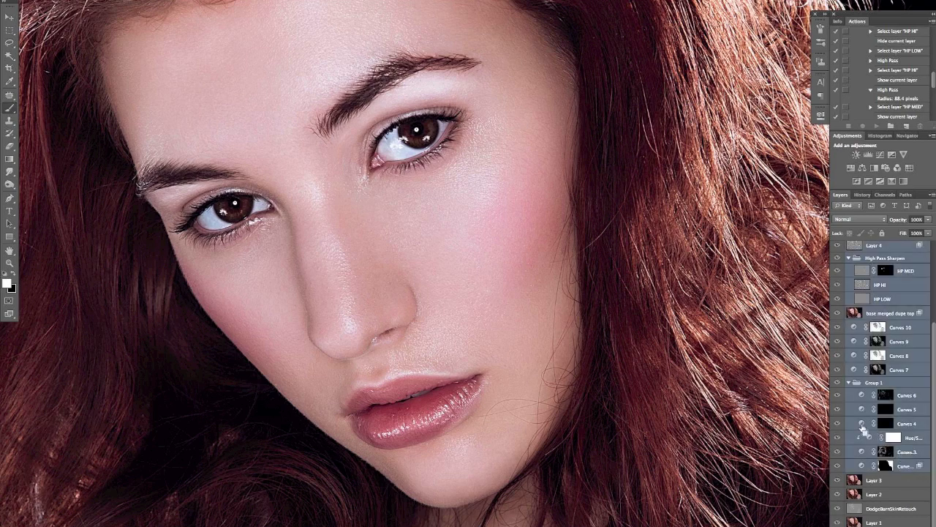
key("ctrl+g")
left_click(839, 248)
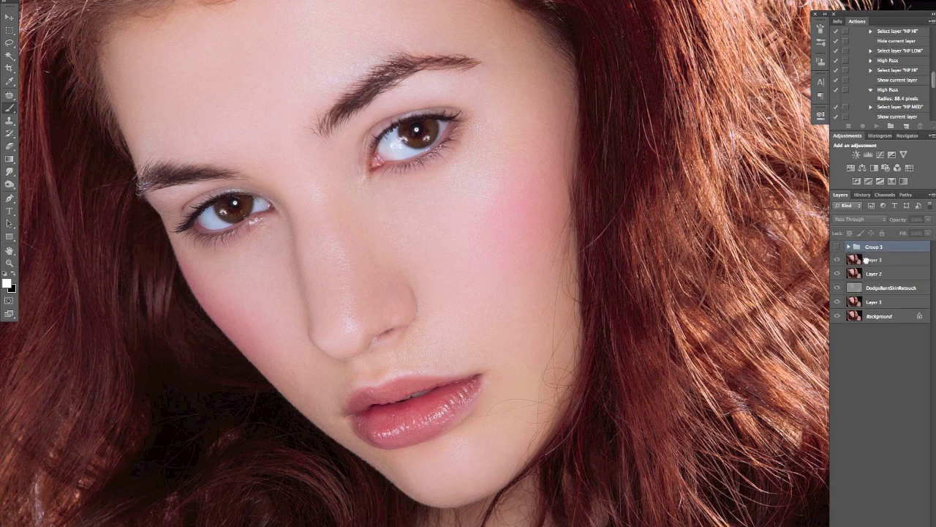
left_click(867, 259)
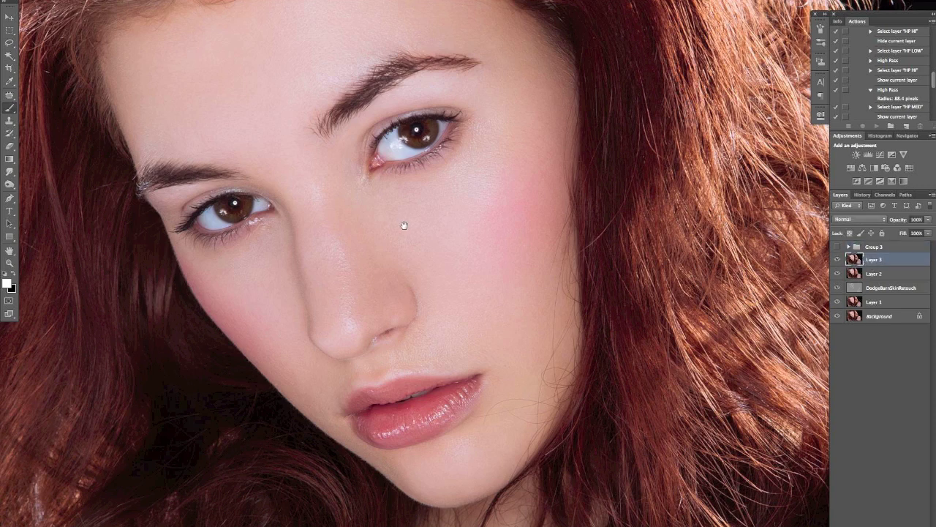
- Compare the full retouch with the original Background by toggling layer visibility, finishing with only the group above Layer 3 hidden
left_click_drag(405, 221, 442, 247)
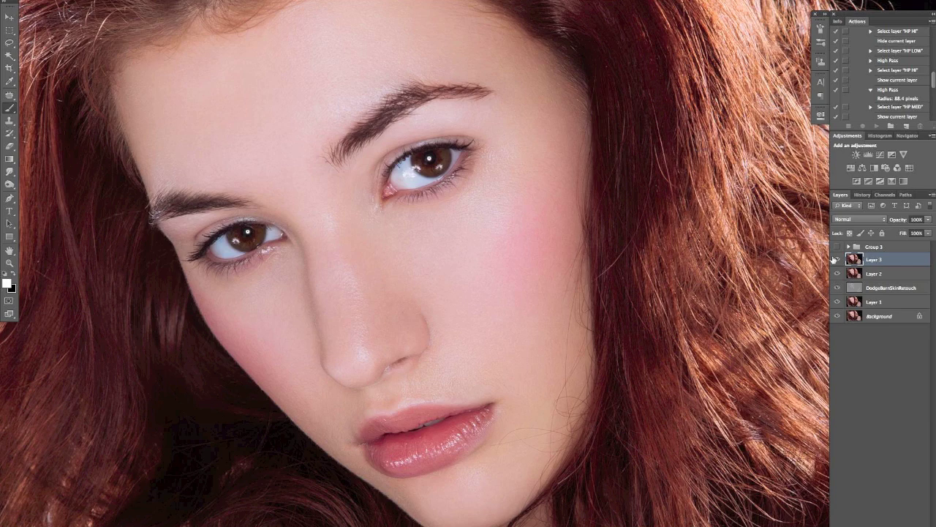
left_click(838, 246)
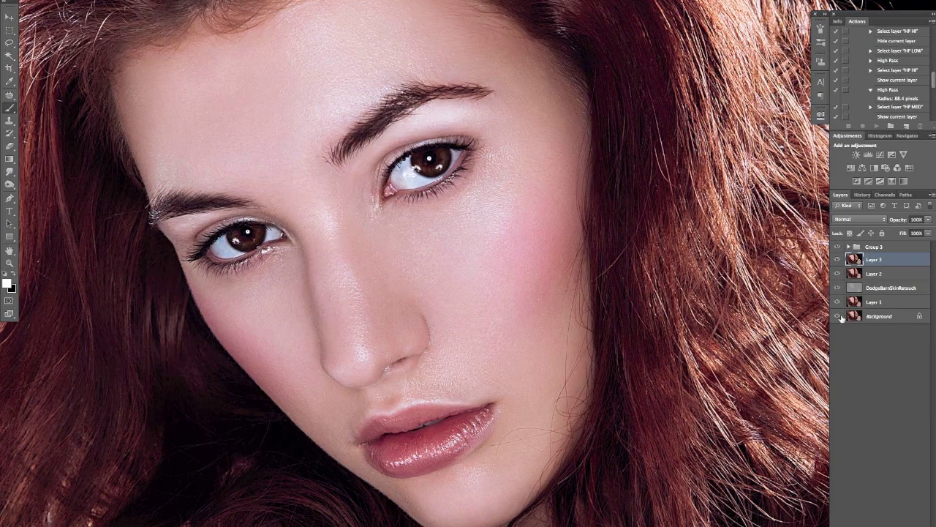
left_click(839, 316, "alt")
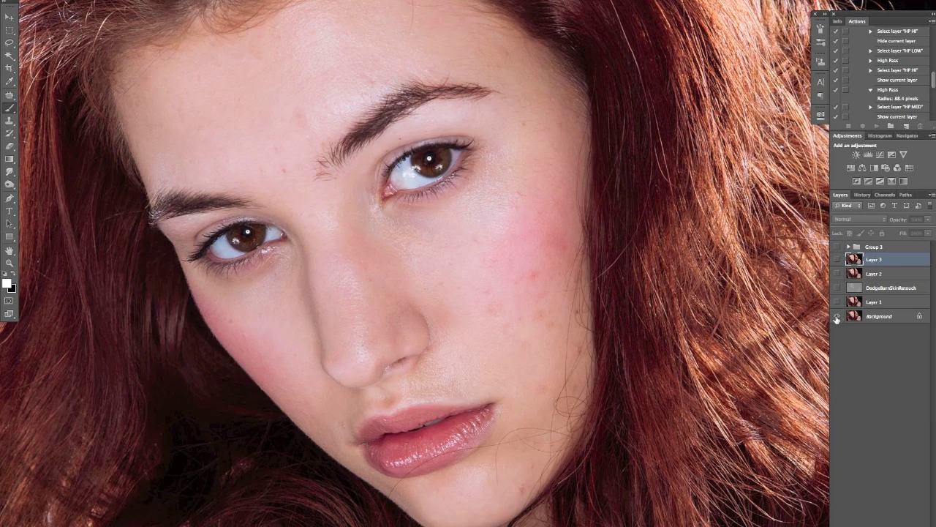
left_click(839, 316, "alt")
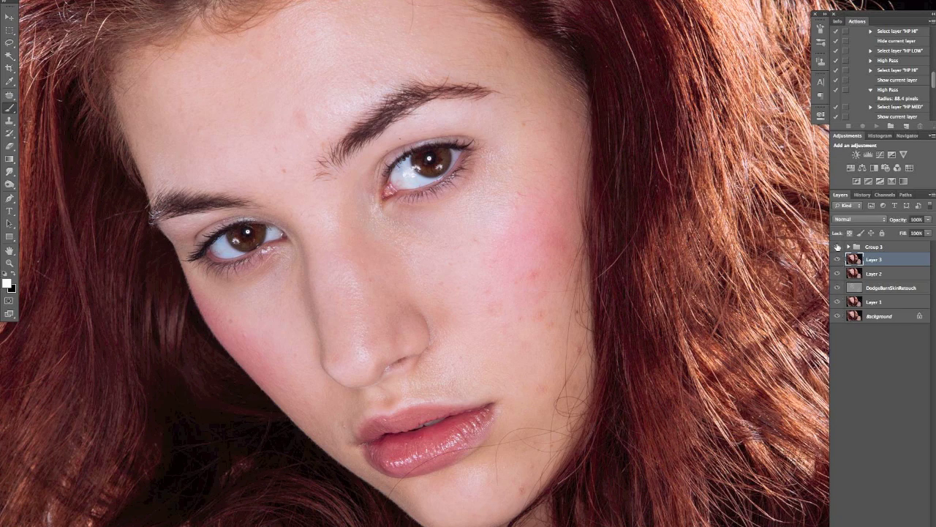
left_click(838, 247)
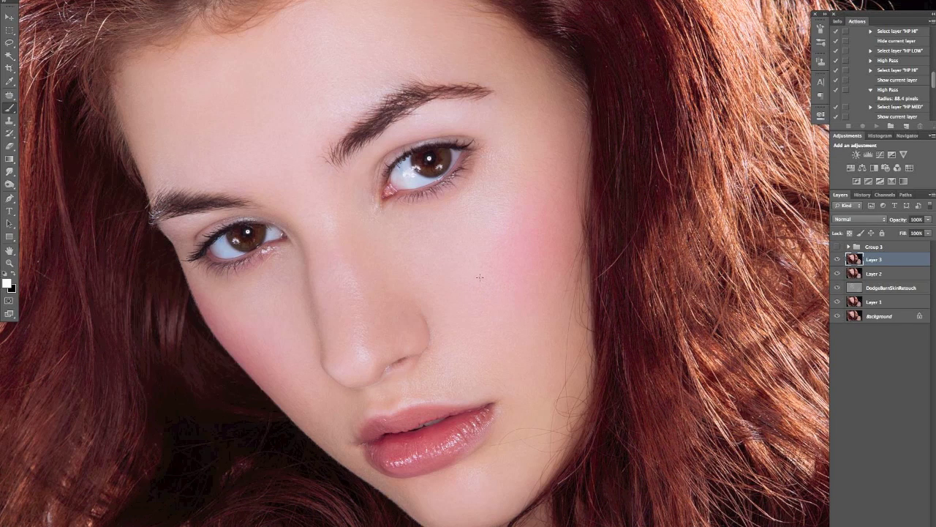
- Add a Curves adjustment above Layer 3, darkening the midtones from input 161 to output 98 and raising the black point to output 10
scroll(494, 267, "up", 1)
left_click_drag(412, 261, 520, 303)
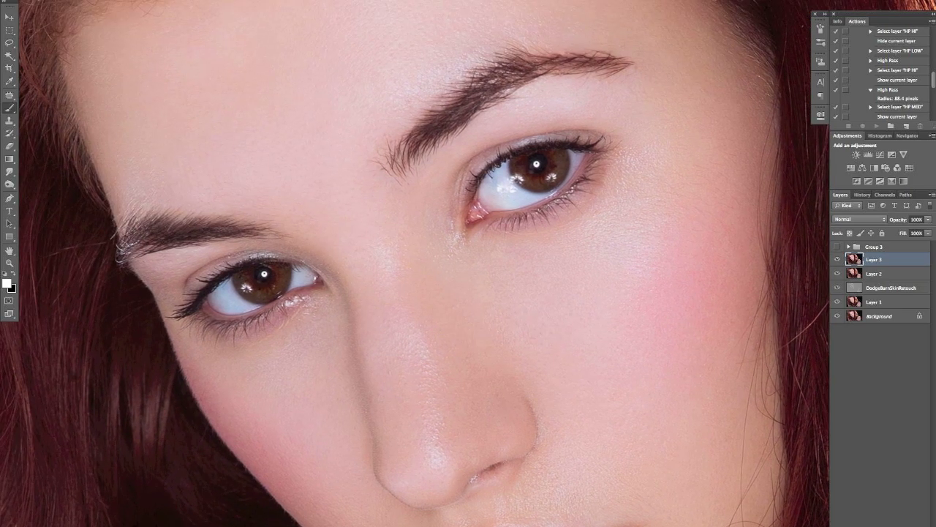
left_click_drag(531, 218, 537, 220)
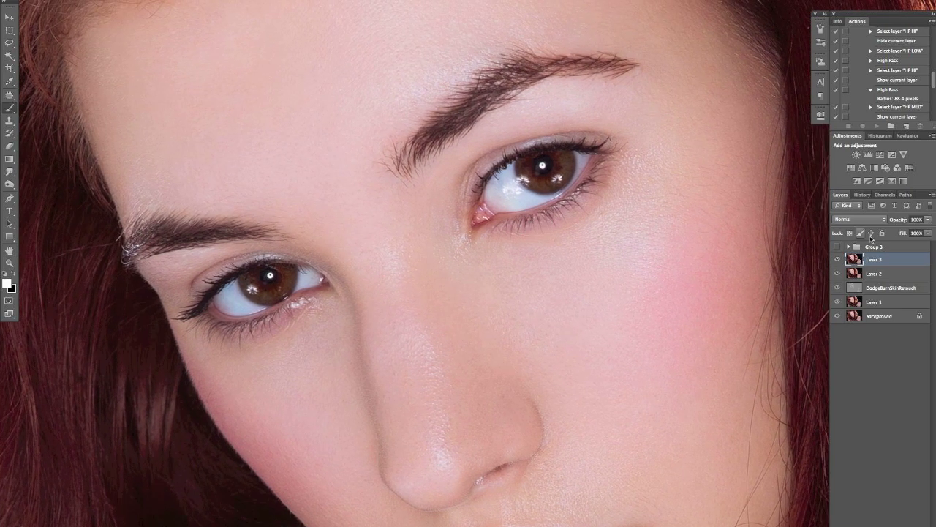
left_click(880, 154)
left_click_drag(732, 210, 734, 237)
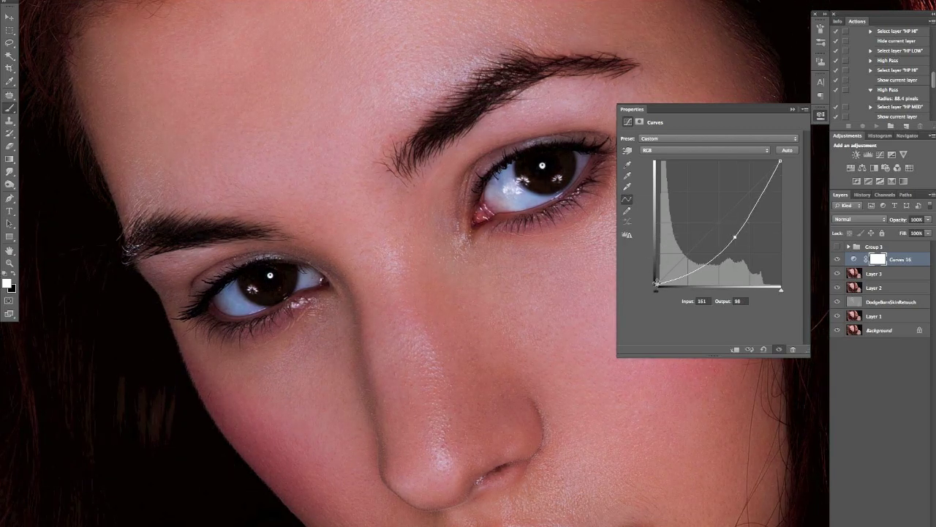
left_click_drag(656, 282, 648, 281)
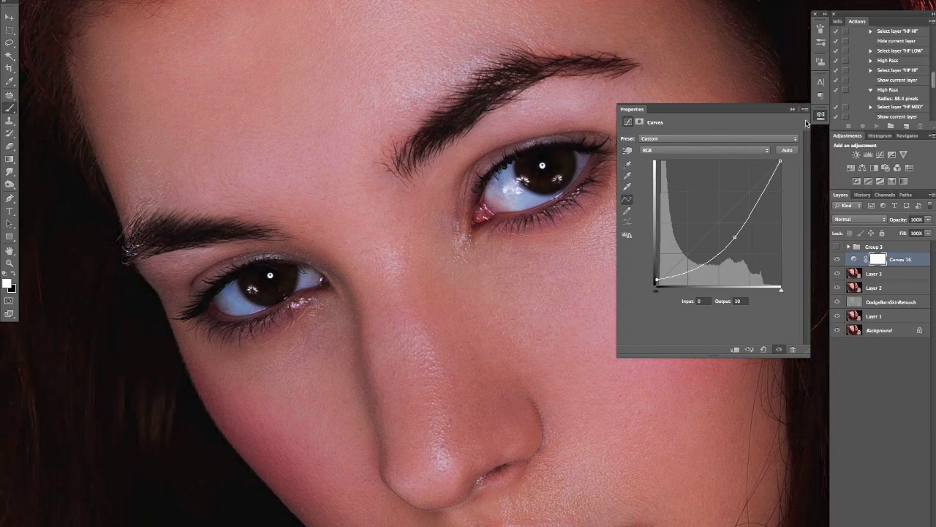
left_click(821, 117)
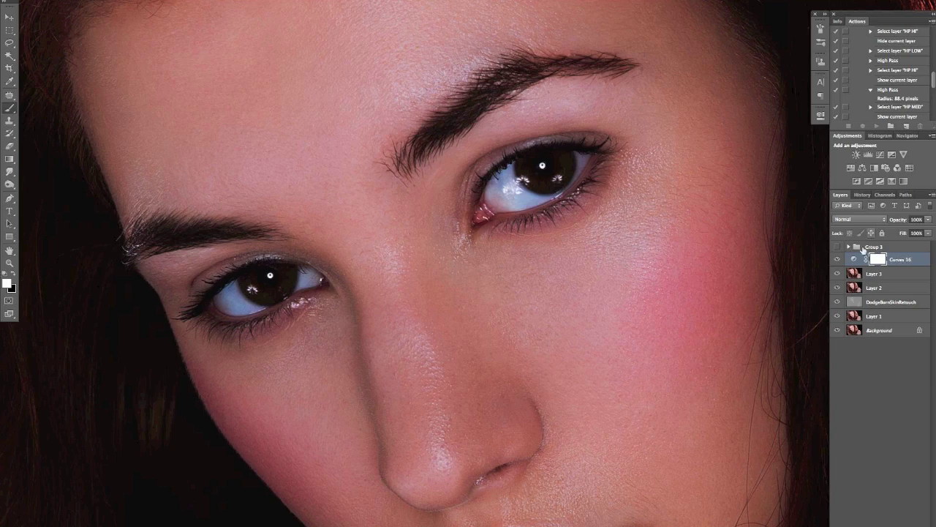
- Add a Hue/Saturation adjustment with saturation +9 and clip it to the darkening Curves layer
left_click(861, 169)
left_click_drag(712, 197, 718, 195)
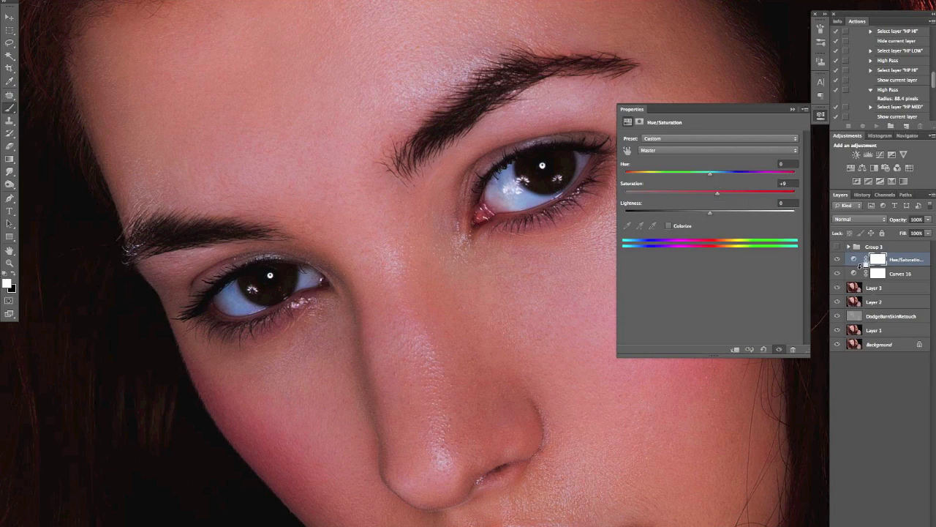
left_click(865, 266, "alt")
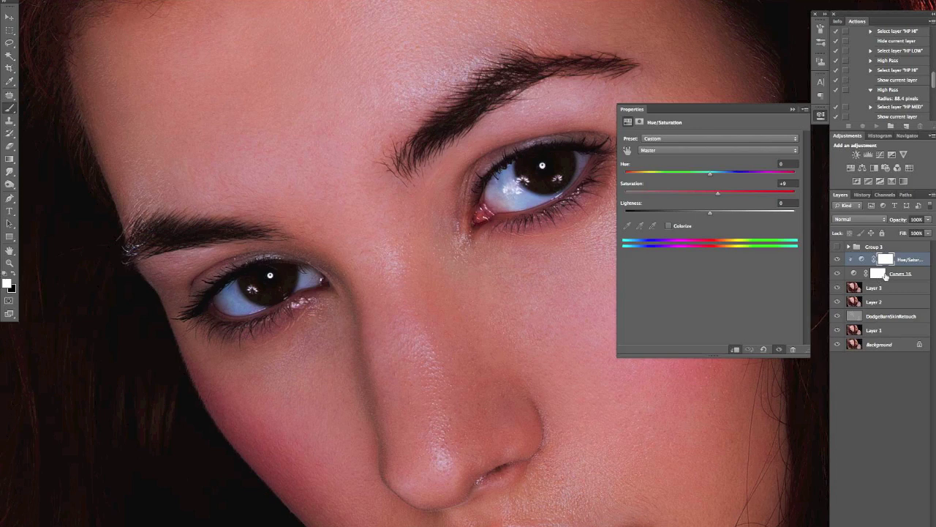
left_click(821, 115)
- Invert the darkening Curves layer's mask to black and choose the Soft Round brush for painting on it
left_click(882, 276)
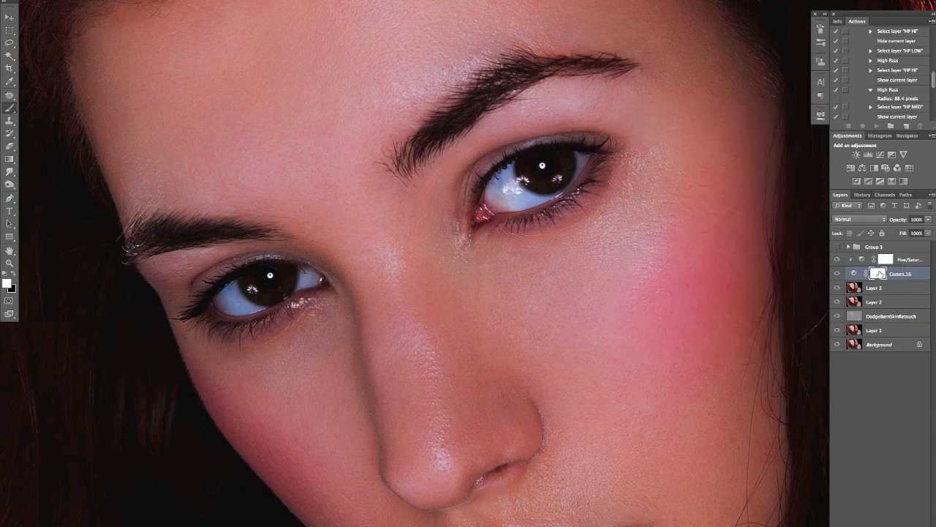
key("ctrl+i")
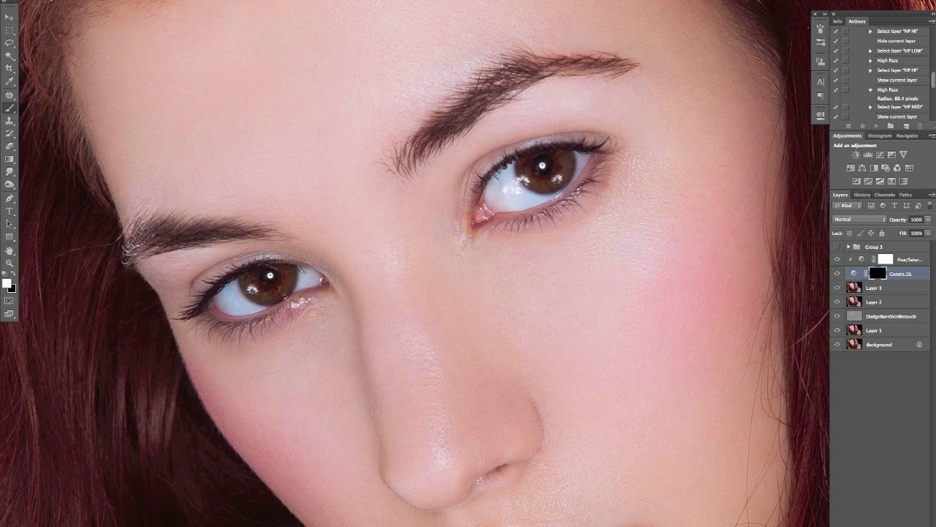
left_click(44, 1)
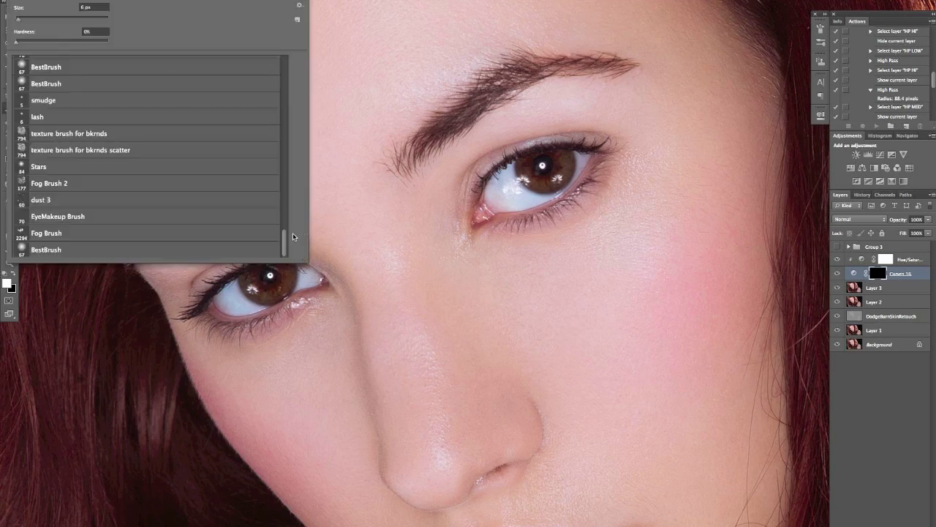
left_click_drag(283, 235, 283, 63)
left_click(85, 65)
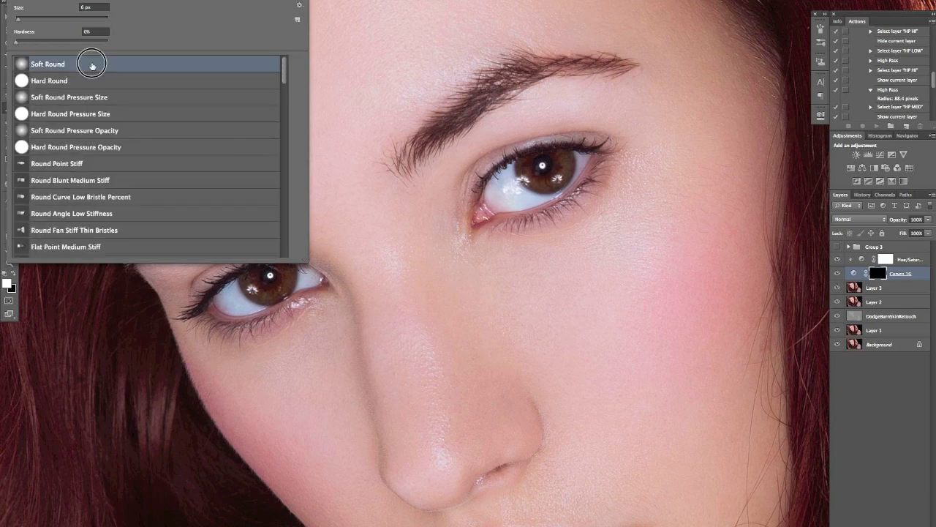
key("Return")
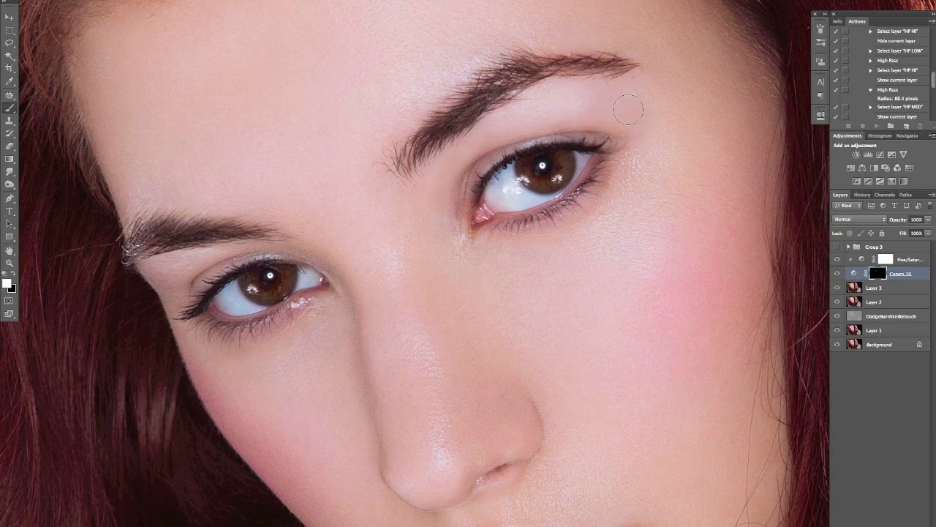
- Paint white on the Curves mask with a progressively smaller brush to shade the right-hand eye's outer corner and upper eyelid crease
key("bracketleft")
key("bracketleft")
key("bracketleft")
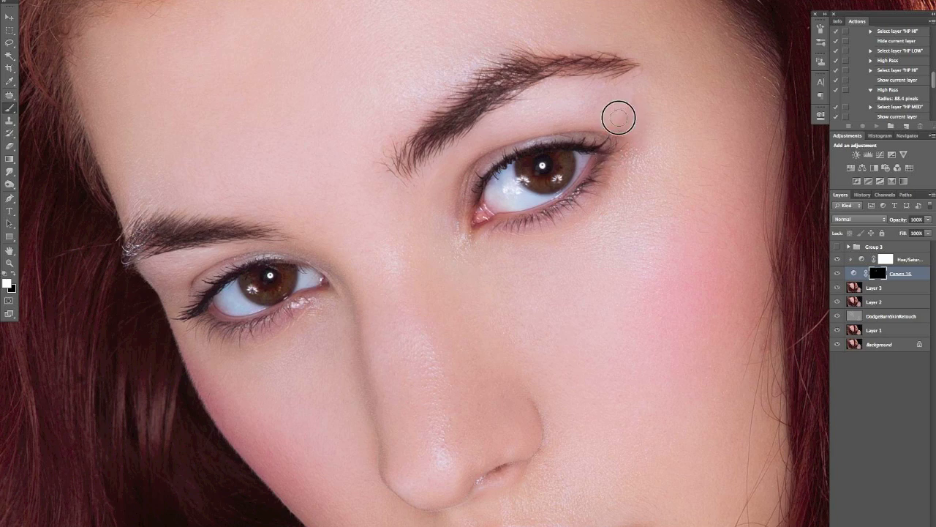
key("[")
key("[")
key("[")
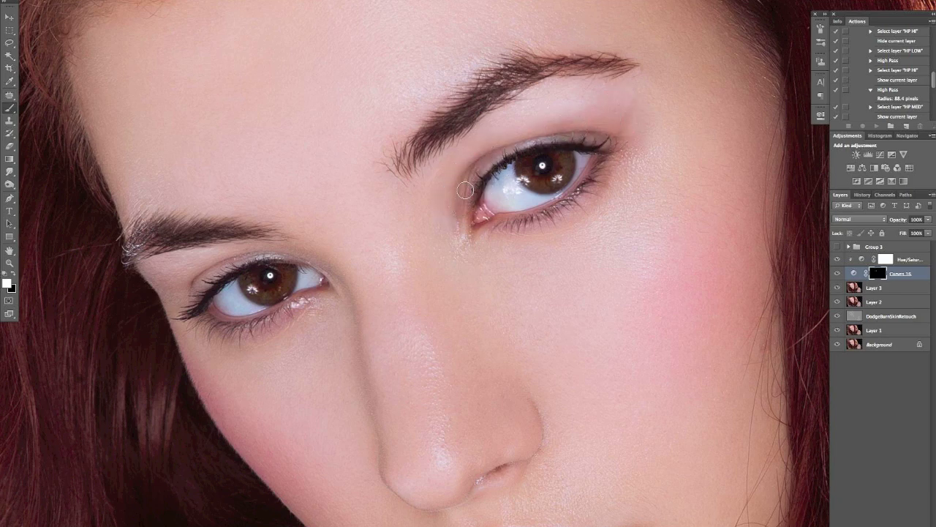
- Paint darkening along the lower lash line of the right-hand eye with a smaller brush on the Curves mask
key("[")
key("[")
key("[")
key("ctrl+plus")
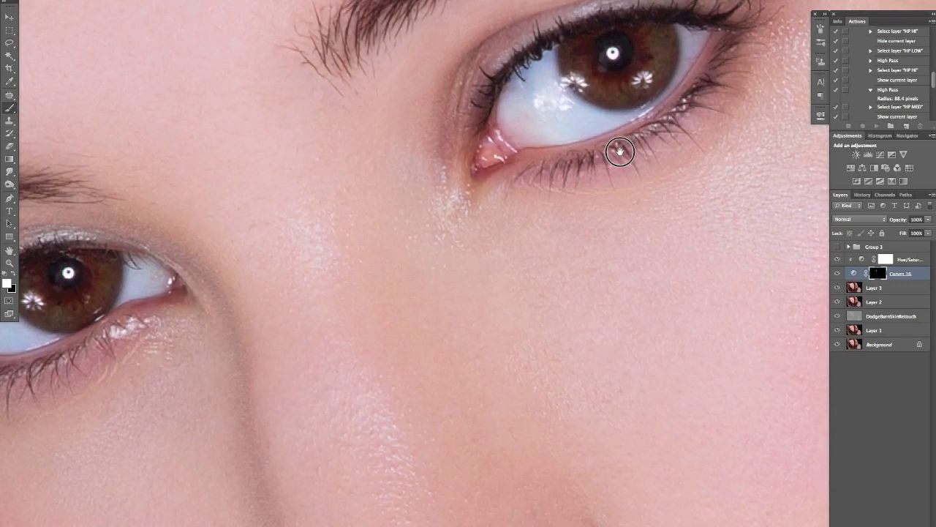
key("ctrl+plus")
- Paint darkening around the outer rim of the right-hand eye's iris on the Curves mask, varying the brush size
key("bracketright")
key("bracketright")
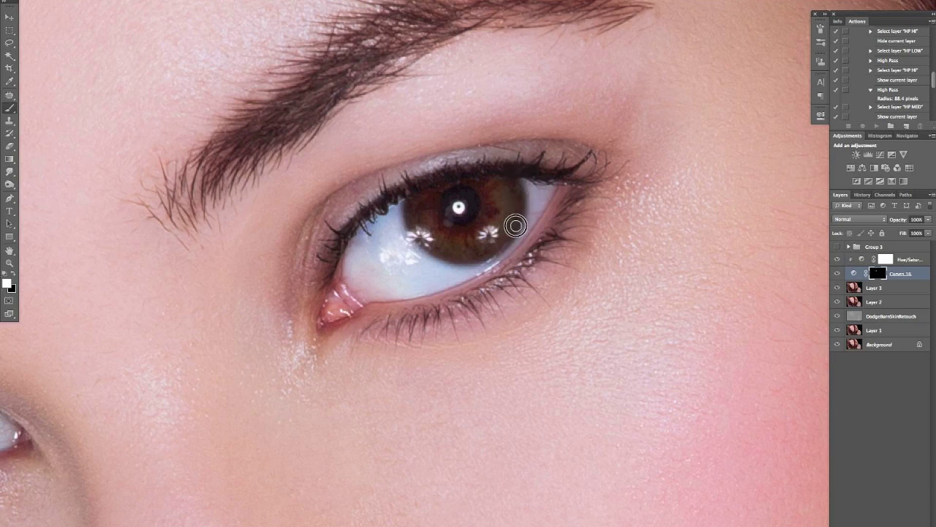
key("bracketright")
key("bracketright")
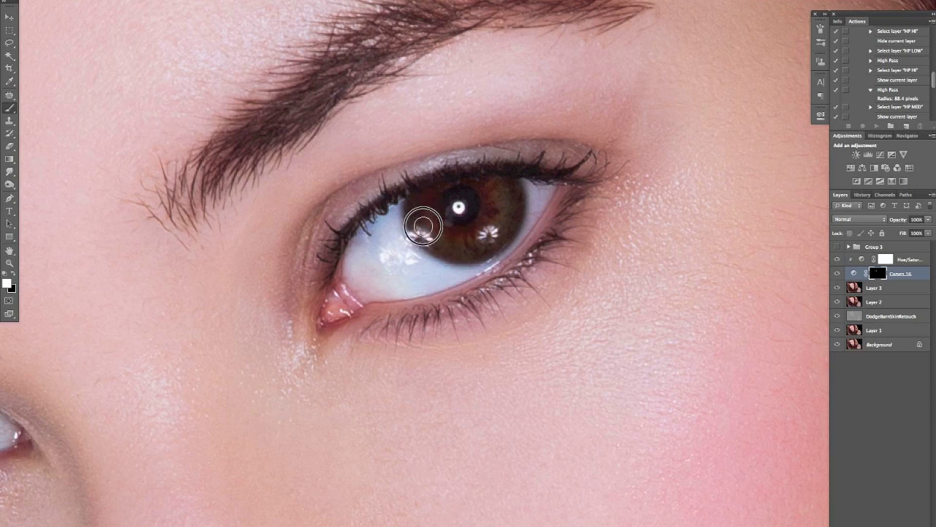
key("bracketleft")
key("bracketleft")
key("bracketleft")
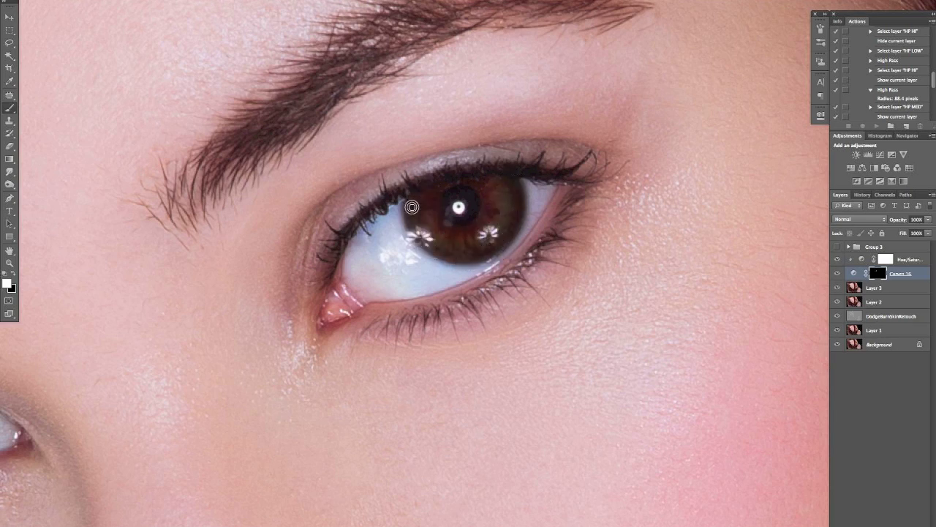
- Deepen the upper part and inner edge of the right-hand iris beneath the upper lashes with varied brush sizes
key("bracketright")
key("bracketright")
key("bracketleft")
key("bracketleft")
key("bracketleft")
key("bracketleft")
key("bracketright")
key("bracketright")
scroll(352, 270, "down", 3)
scroll(516, 201, "left", 3)
scroll(383, 283, "up", 3)
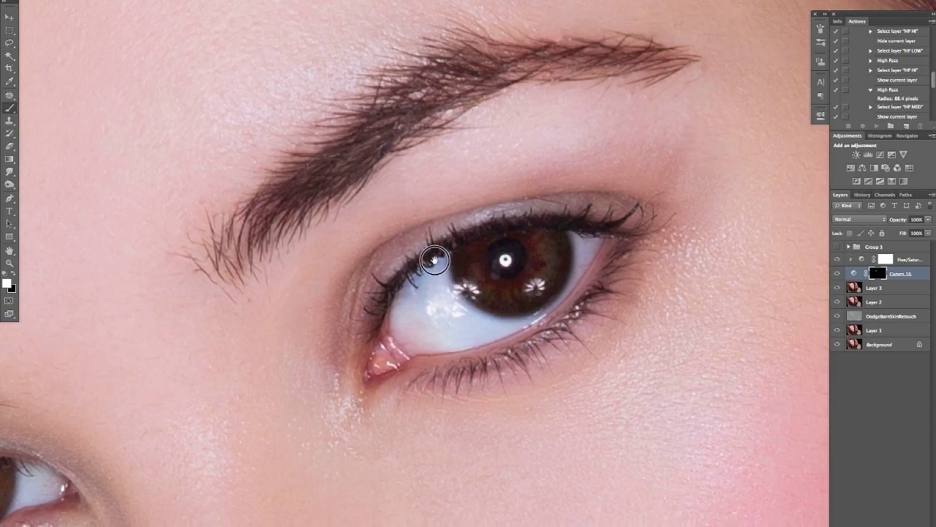
scroll(434, 260, "down", 3)
scroll(428, 253, "right", 2)
scroll(439, 249, "left", 2)
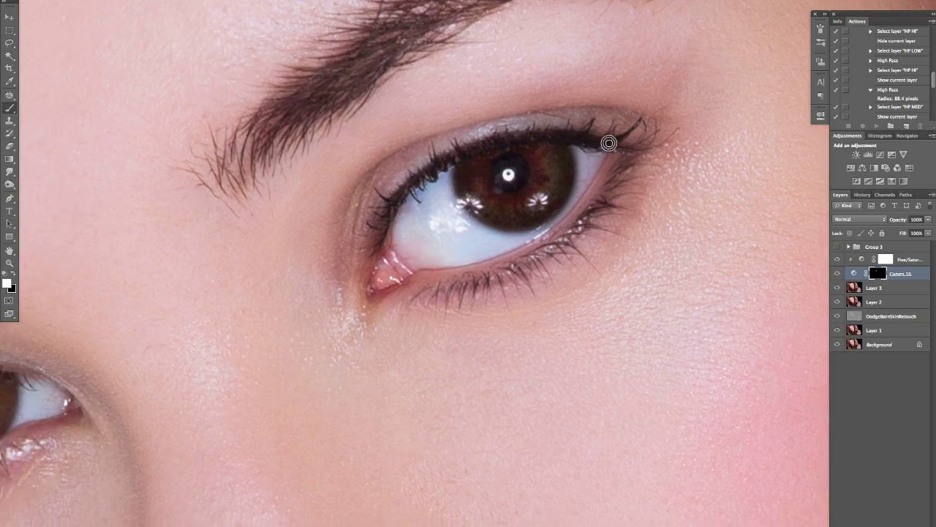
left_click_drag(535, 194, 500, 214)
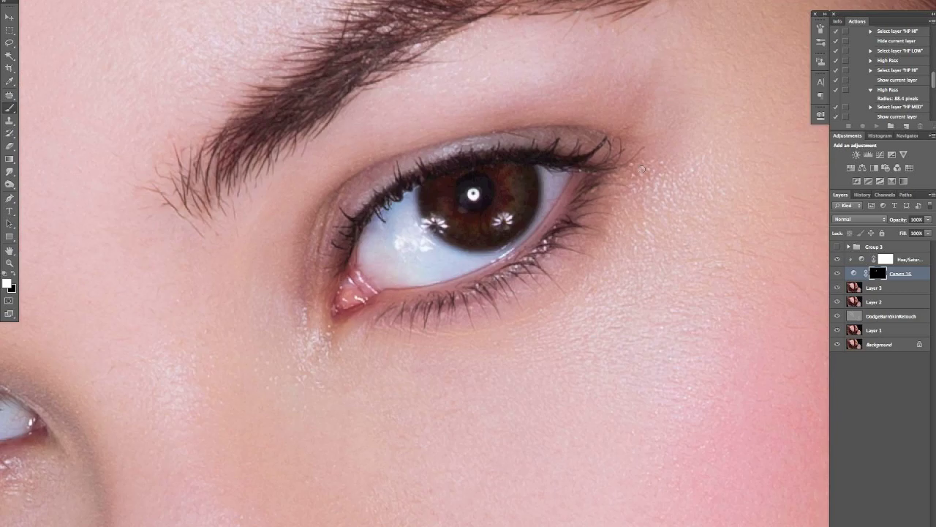
- Choose the lash brush preset for painting on the darkening Curves mask
right_click(55, 9)
left_click_drag(285, 84, 291, 252)
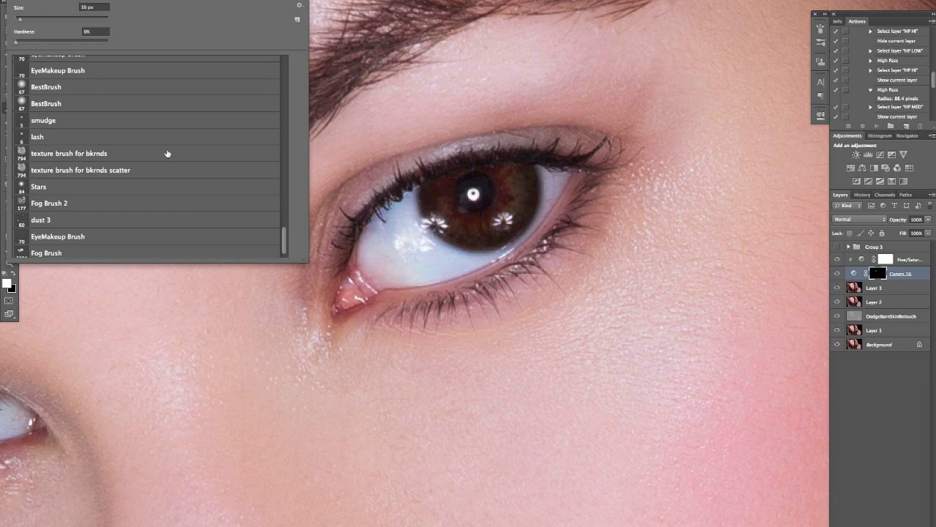
left_click(204, 130)
key("Return")
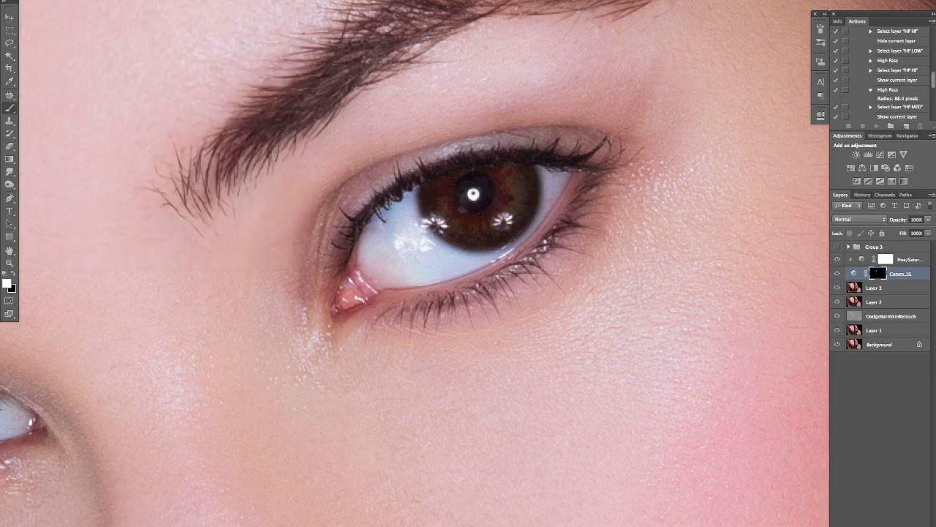
- Review the lash brush's Transfer settings, switching Transfer off and back on to compare the stroke preview
left_click(820, 30)
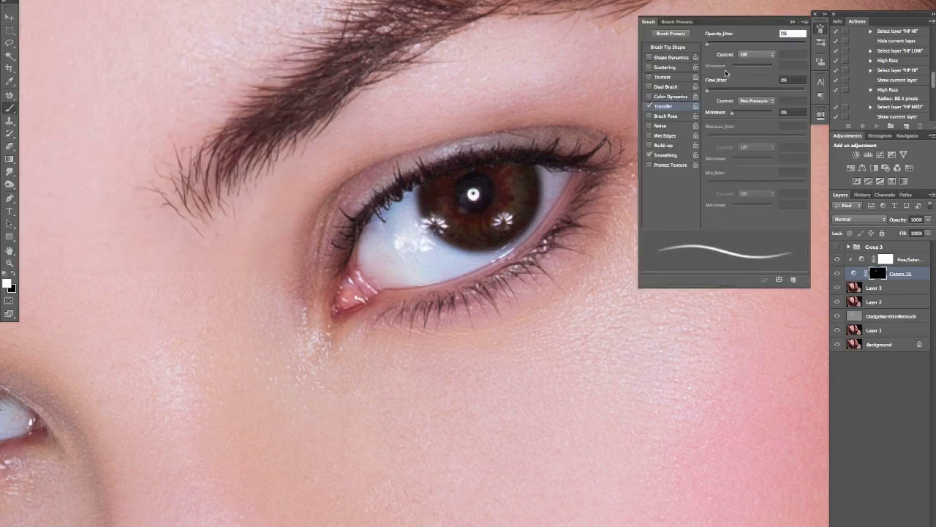
left_click(650, 106)
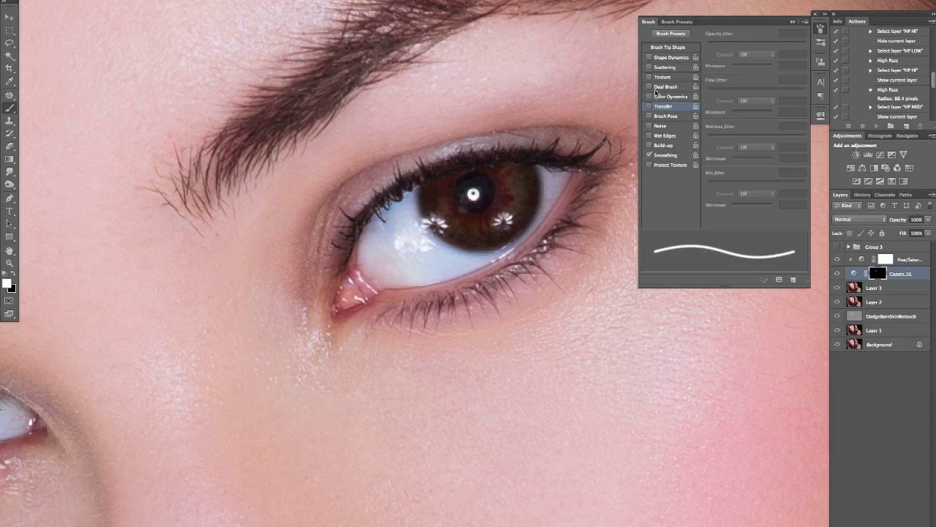
left_click(656, 108)
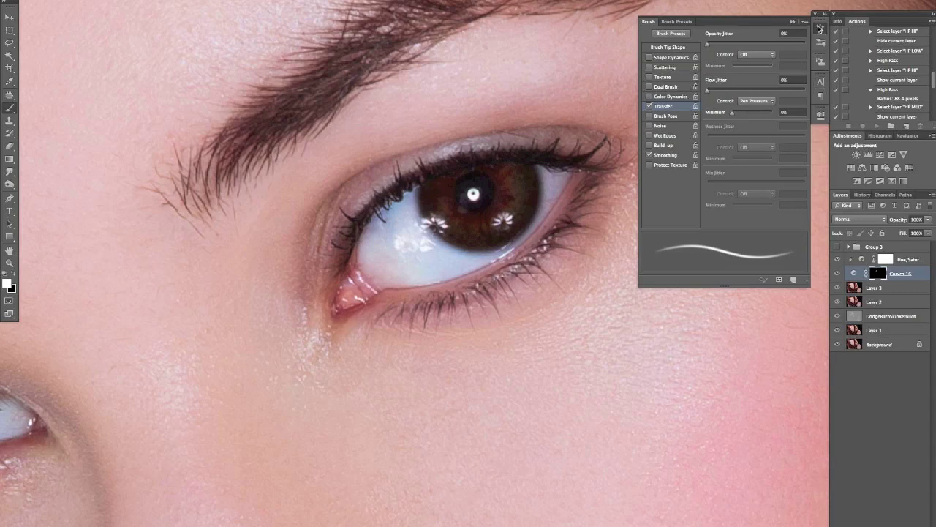
left_click(821, 30)
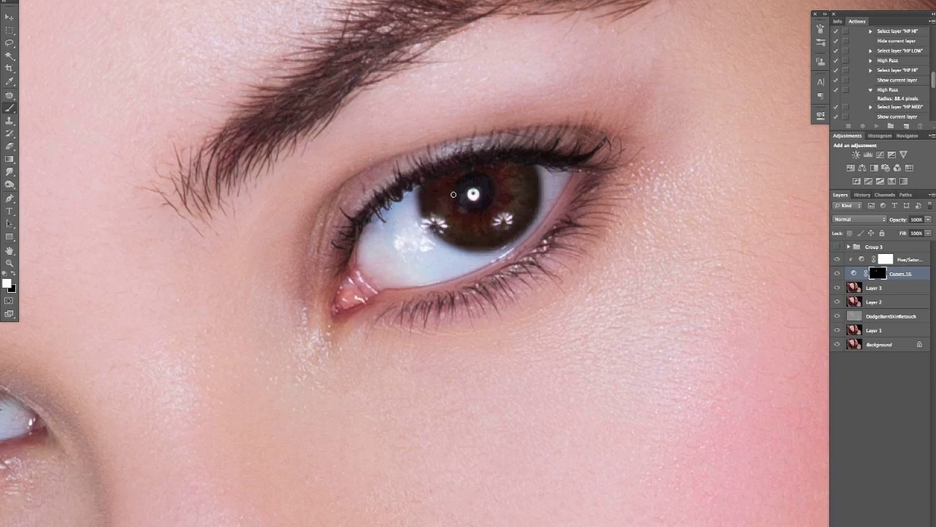
- Paint darker, longer upper and lower lashes on the right-hand eye and touch up the iris's darkening
left_click_drag(410, 208, 470, 191)
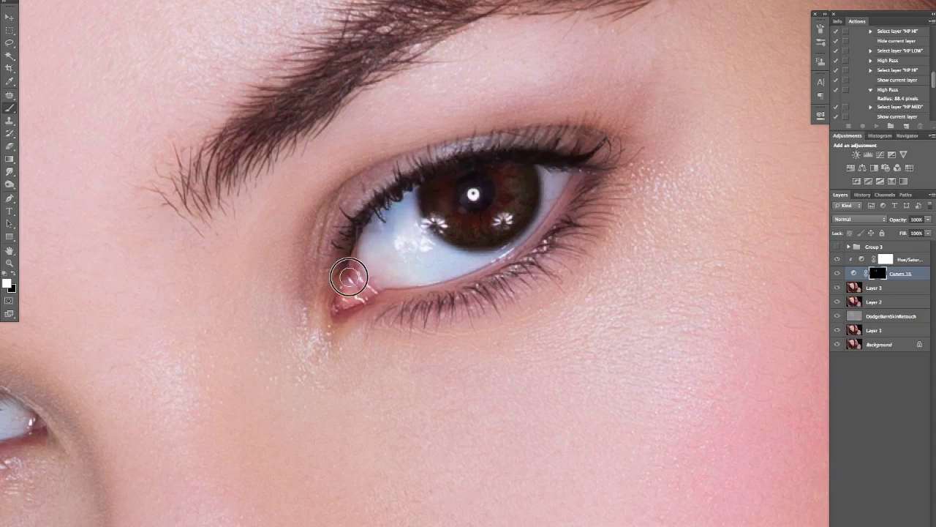
key("bracketleft")
key("bracketleft")
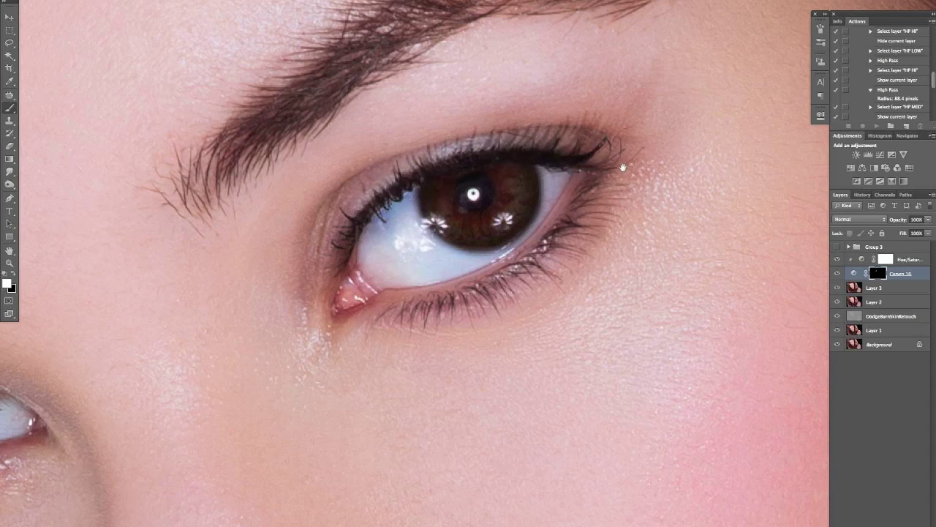
left_click_drag(622, 168, 569, 175)
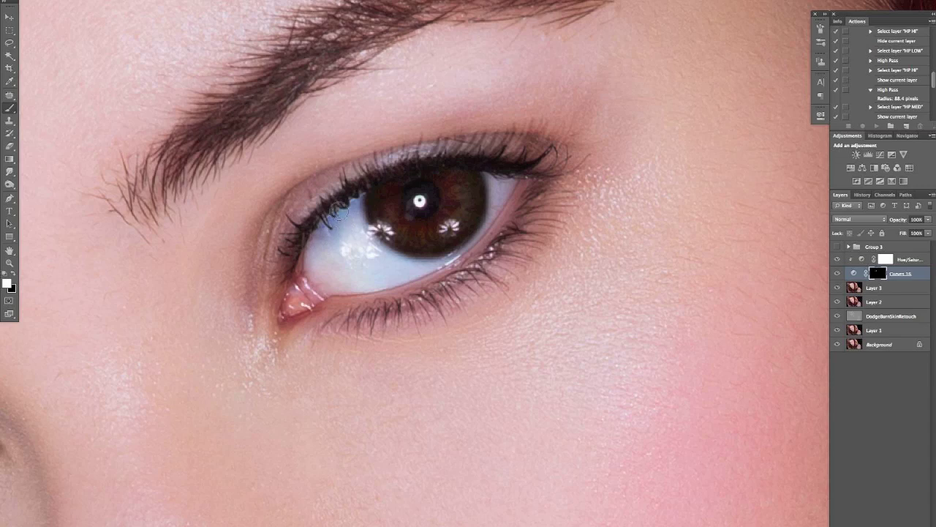
- Add a brightening Curves adjustment above the Hue/Saturation layer and invert its mask to black
left_click(910, 261)
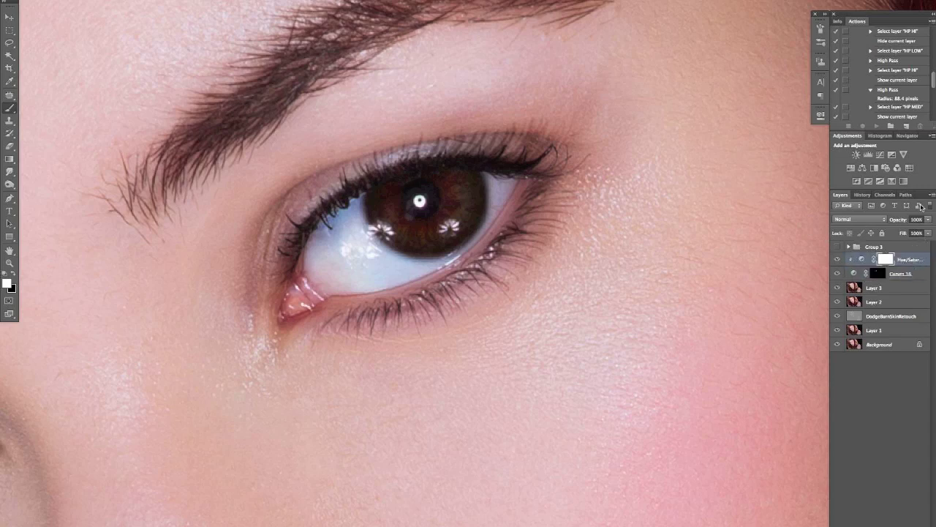
left_click(880, 154)
left_click_drag(717, 224, 703, 207)
left_click(821, 117)
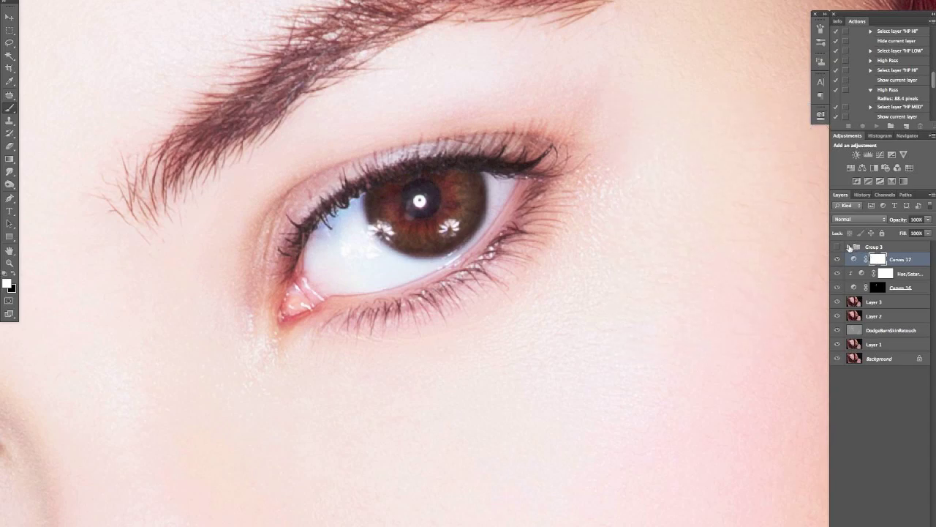
key("ctrl+i")
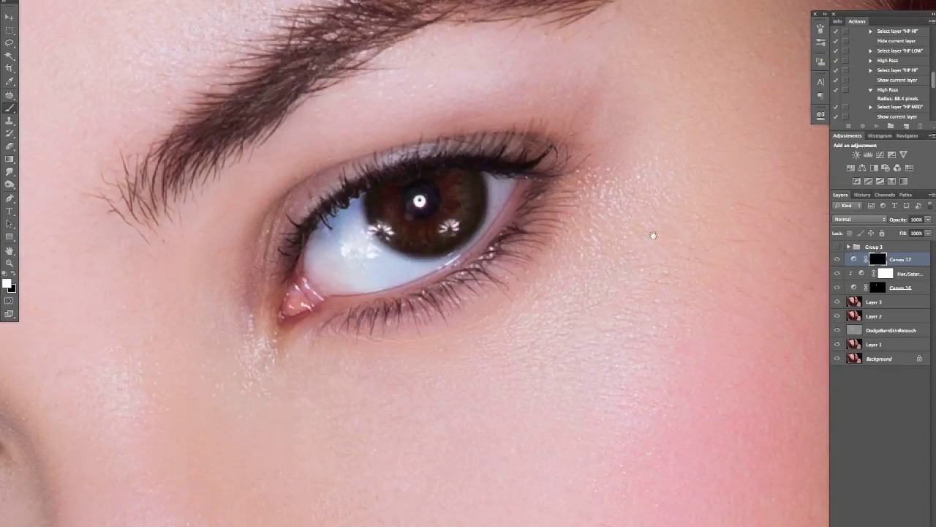
- Paint white on the brightening Curves mask to lighten the right-hand eye's iris detail and eye white
left_click_drag(548, 231, 640, 219)
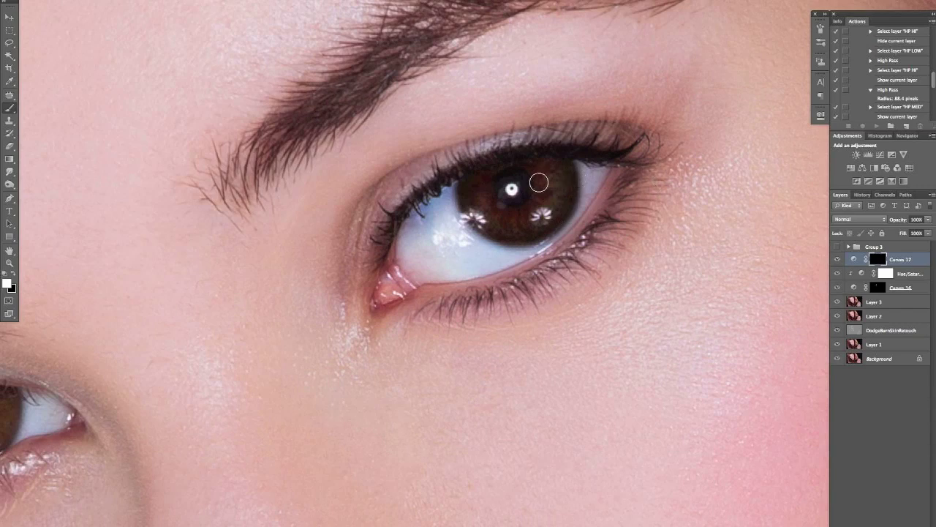
key("bracketleft")
key("bracketleft")
key("bracketleft")
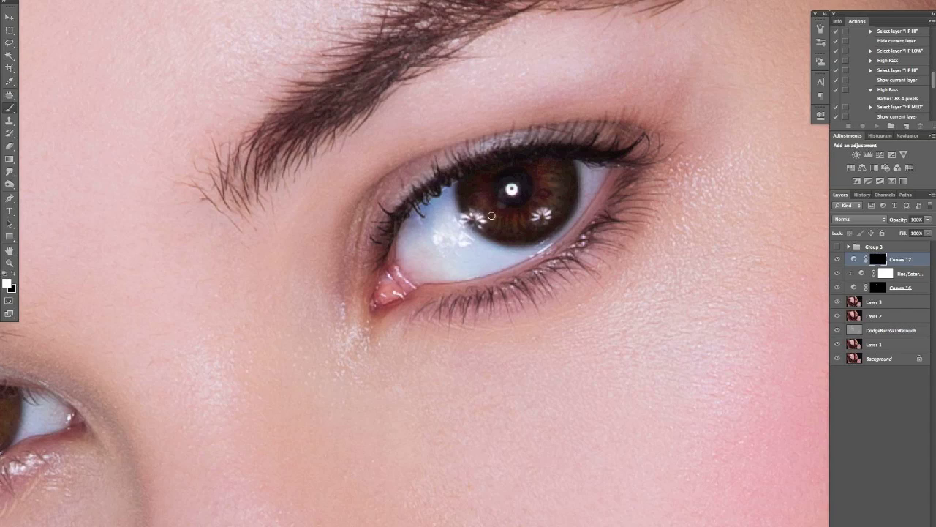
key("bracketright")
key("bracketright")
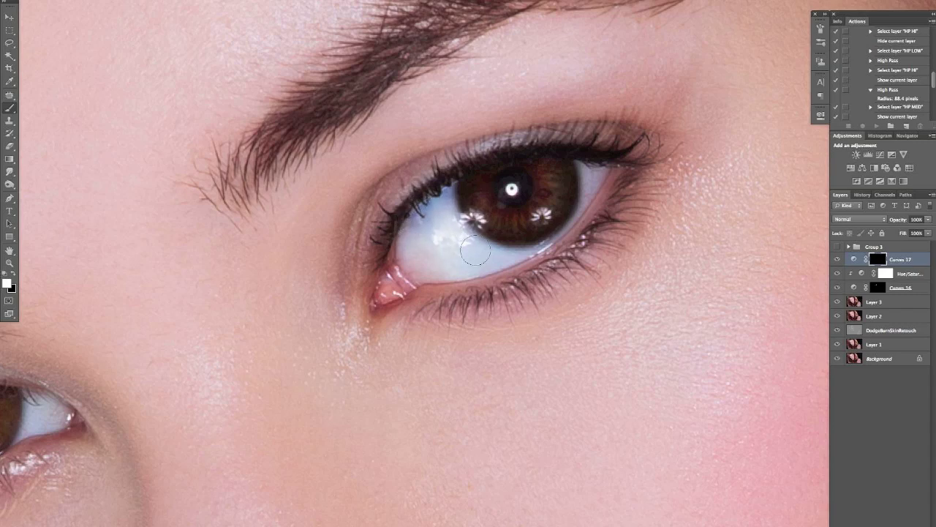
key("bracketleft")
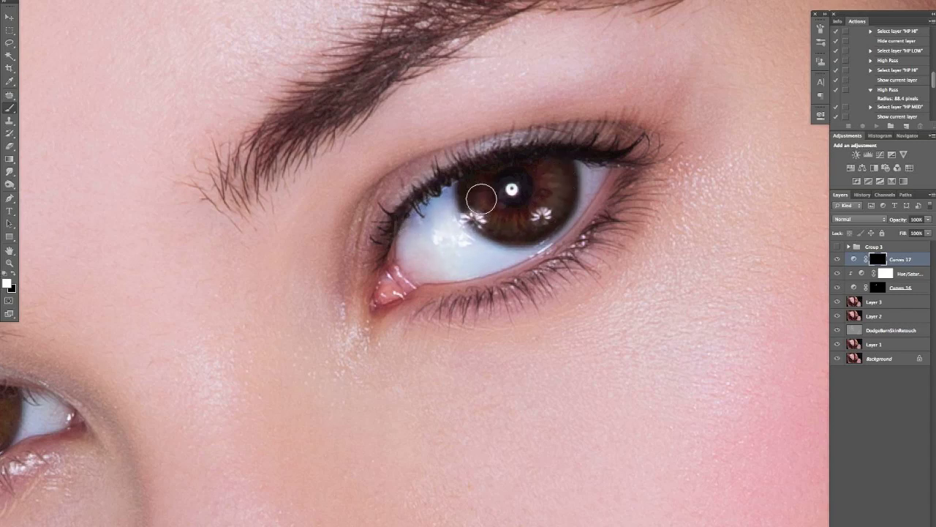
key("bracketleft")
key("bracketleft")
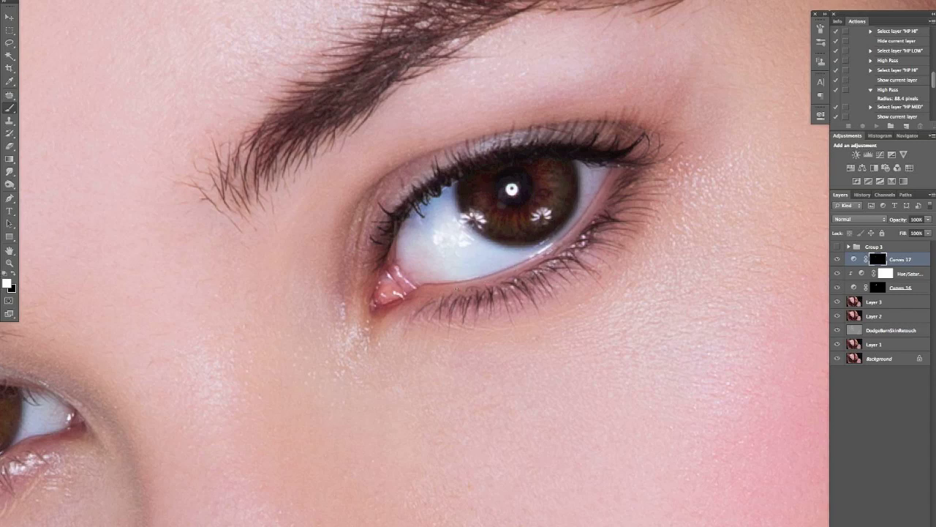
- Brighten the skin just beneath the right-hand eye's lower lashes, switching between large and small brush sizes
key("bracketright")
key("bracketright")
key("bracketright")
key("bracketright")
key("bracketright")
key("bracketright")
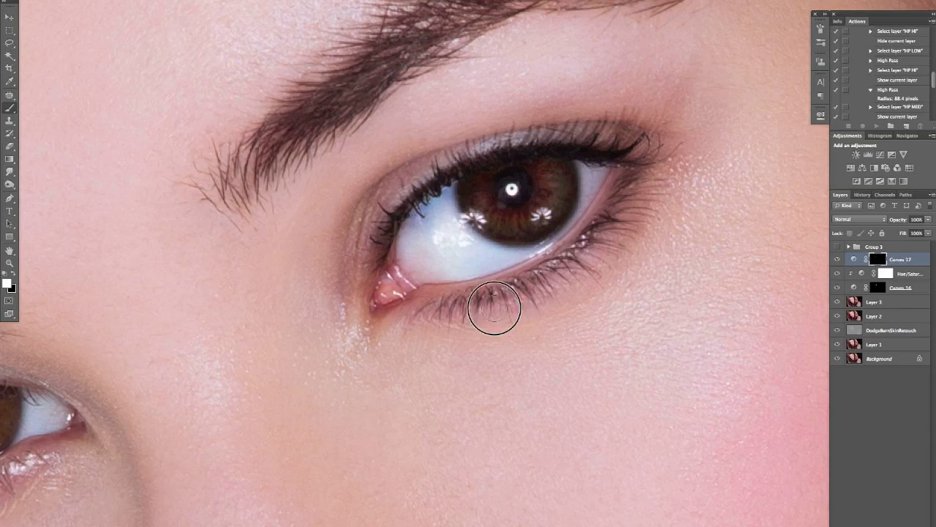
key("bracketleft")
key("bracketleft")
key("bracketleft")
key("bracketleft")
key("bracketleft")
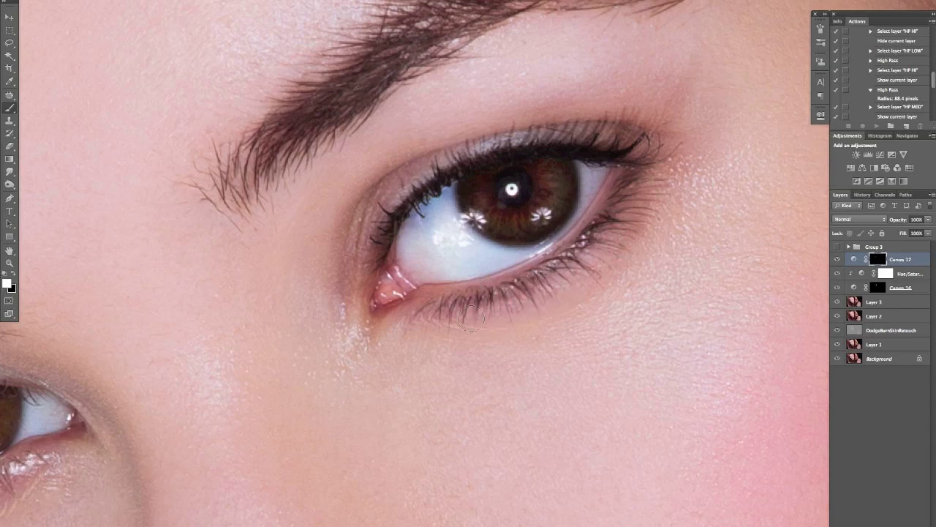
- Paint soft brightening on the right-hand eye's upper eyelid and the area below the eyebrow
key("bracketright")
key("bracketright")
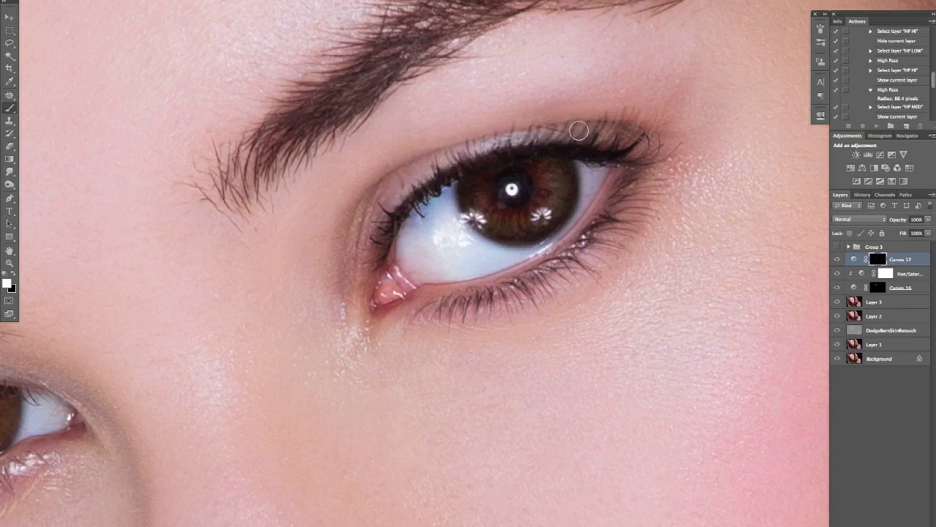
scroll(512, 161, "up", 3)
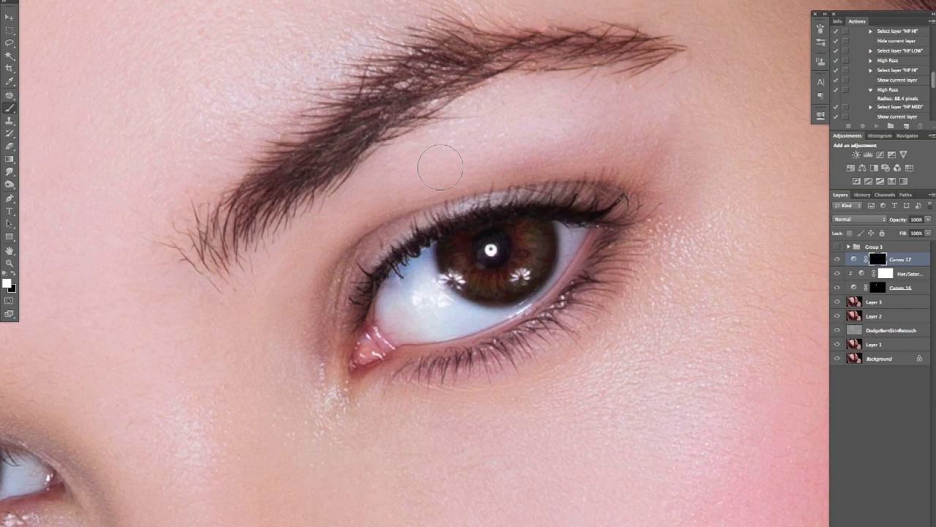
key("bracketright")
key("bracketright")
key("bracketright")
key("bracketleft")
key("bracketleft")
key("bracketleft")
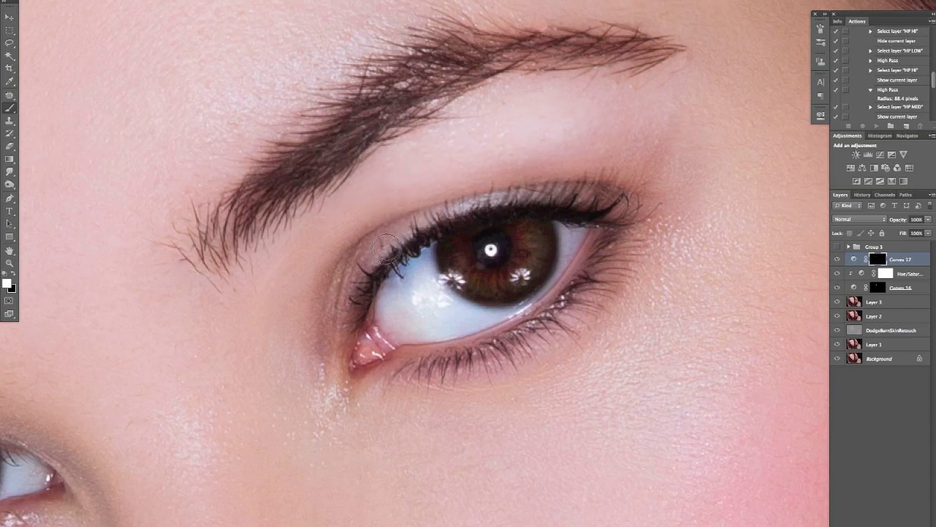
- Brighten the inner corner of the right-hand eye and the skin around the tear duct with varied brush sizes
key("bracketleft")
key("bracketleft")
key("bracketleft")
mouse_move(358, 347)
left_mouse_down()
mouse_move(428, 247)
mouse_move(399, 314)
mouse_move(413, 297)
left_mouse_up()
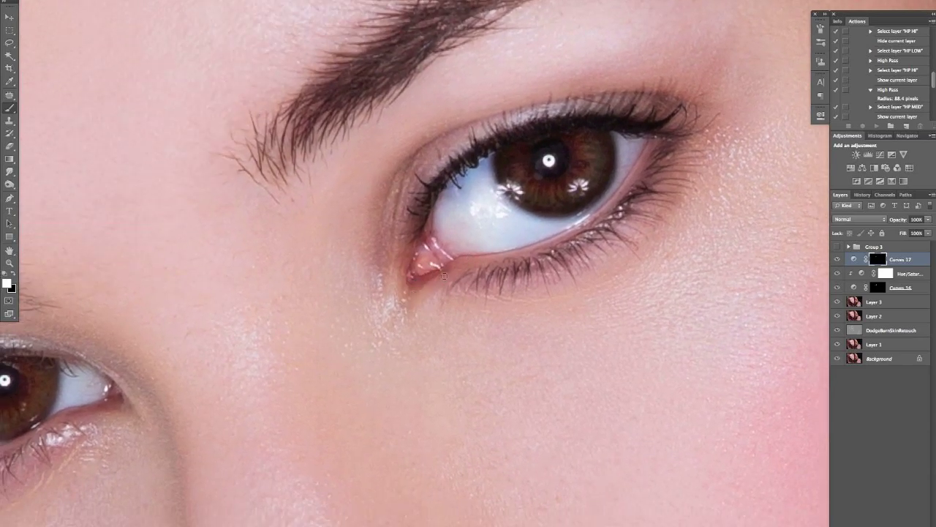
key("bracketright")
key("bracketright")
key("bracketleft")
key("bracketleft")
key("bracketright")
key("bracketright")
key("bracketright")
key("bracketleft")
key("bracketright")
key("bracketright")
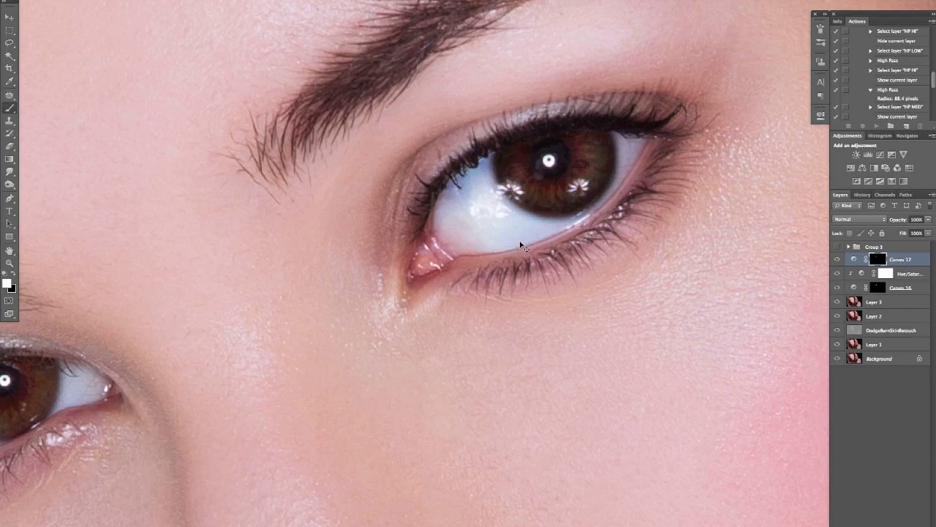
- Check the eyes at a wider view, then refine the brightening at the right-hand eye's outer corner and iris
key("ctrl+minus")
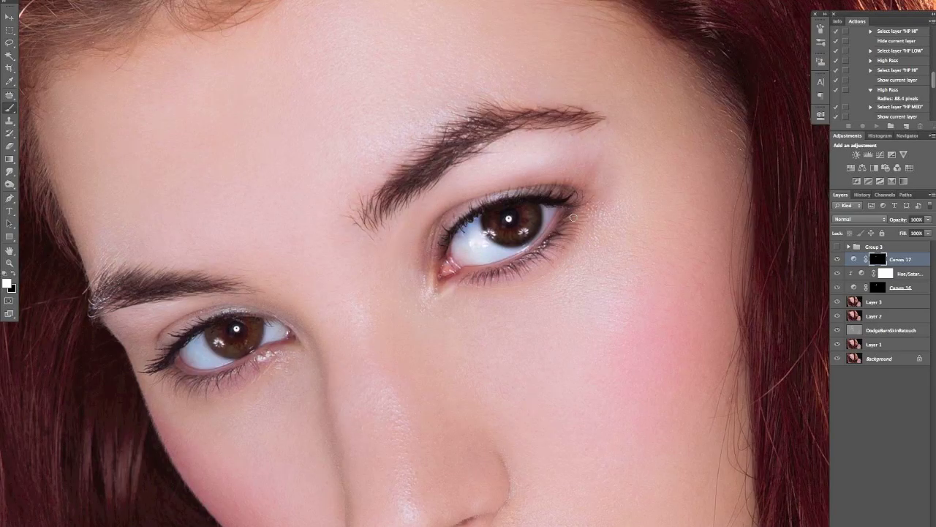
key("ctrl+plus")
scroll(512, 219, "right", 3)
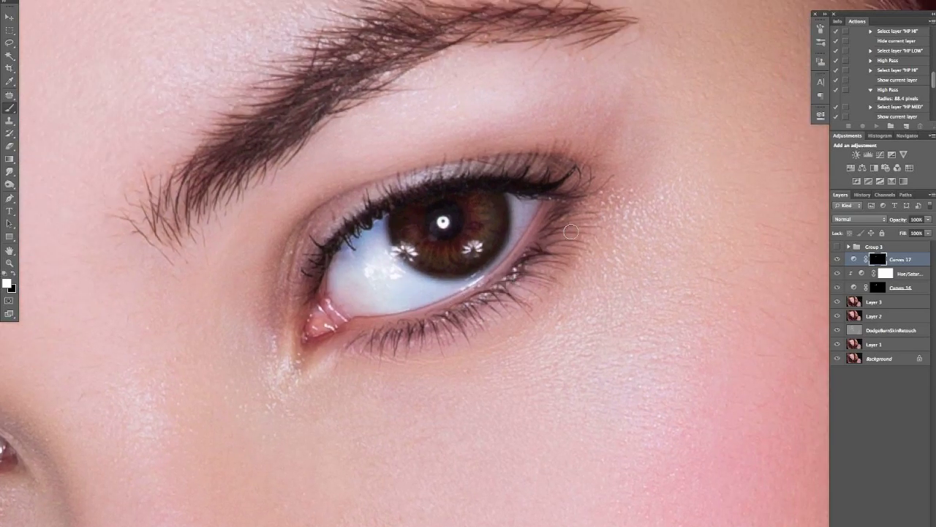
key("bracketleft")
key("bracketright")
key("bracketleft")
scroll(500, 231, "left", 4)
scroll(500, 231, "down", 2)
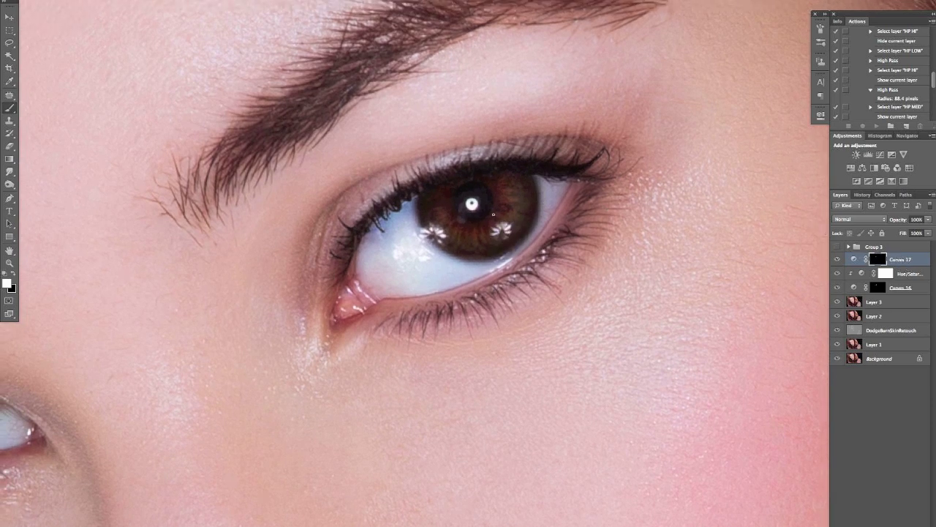
- Group the two Curves layers and the Hue/Saturation layer between them
scroll(505, 244, "right", 4)
scroll(475, 239, "up", 2)
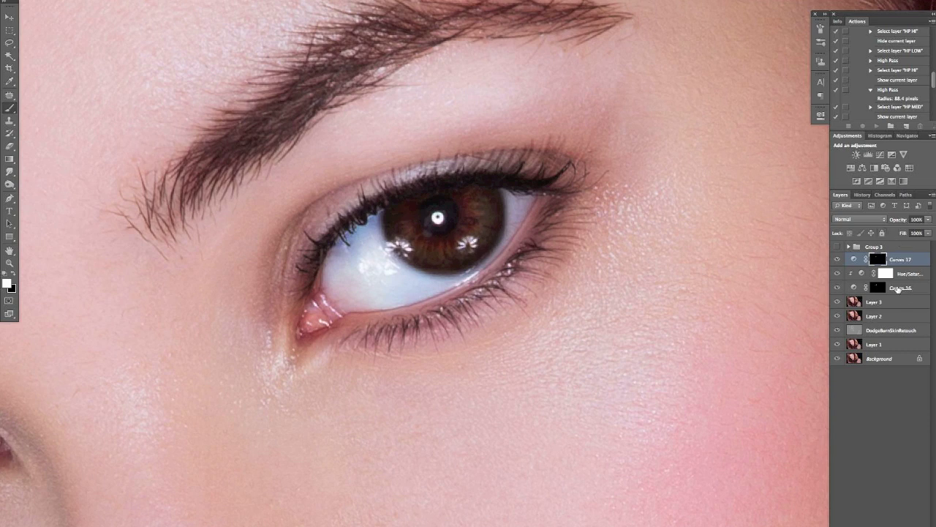
left_click(900, 288, "shift")
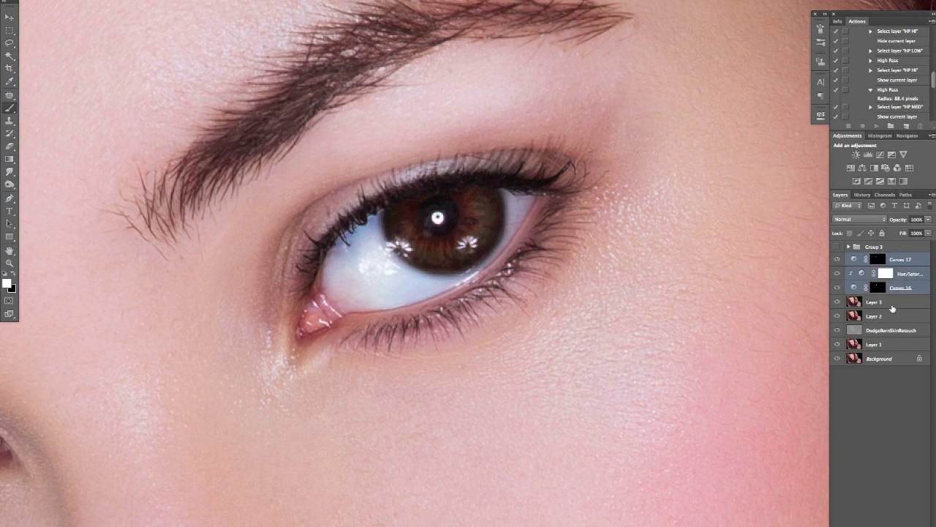
key("ctrl+g")
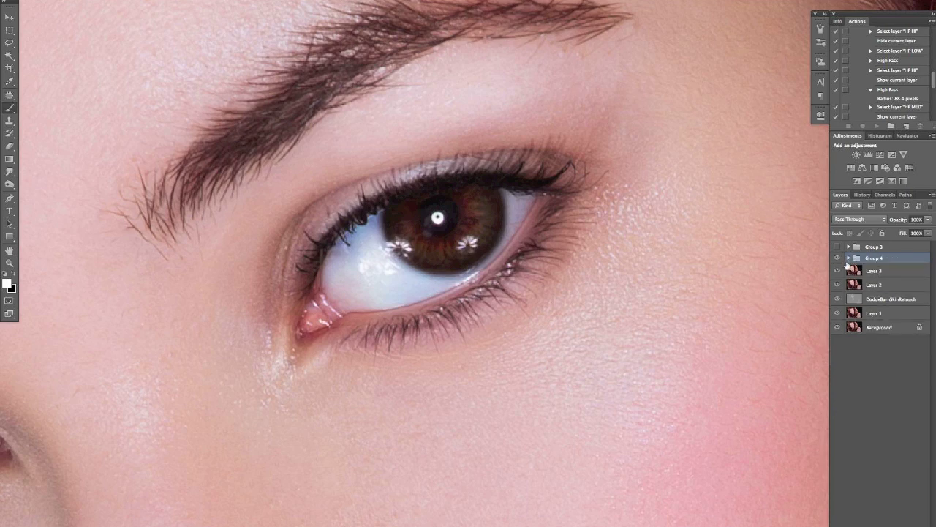
- Compare the portrait with and without the grouped eye adjustments, both close up and at a wider view
left_click(838, 258)
left_click(838, 258)
key("ctrl+minus")
left_click(838, 258)
left_click(838, 259)
left_click(838, 259)
left_click(838, 258)
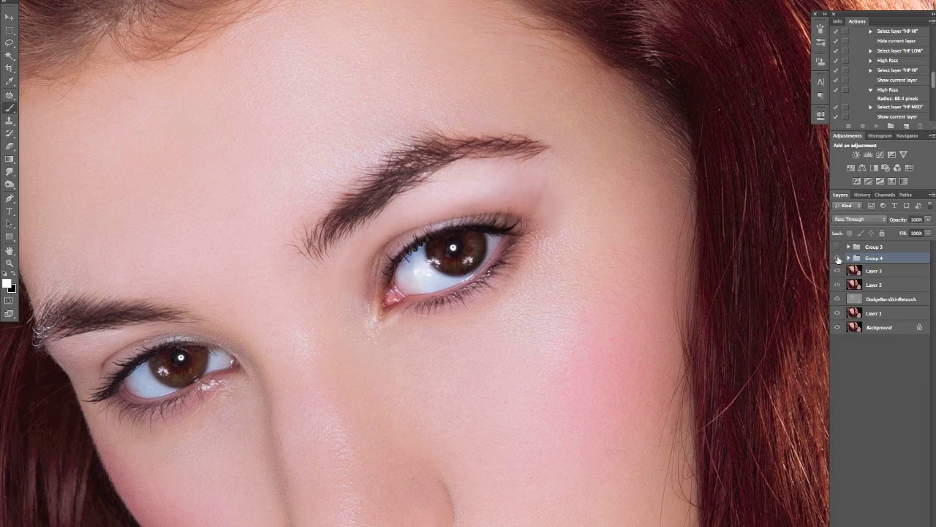
key("ctrl+plus")
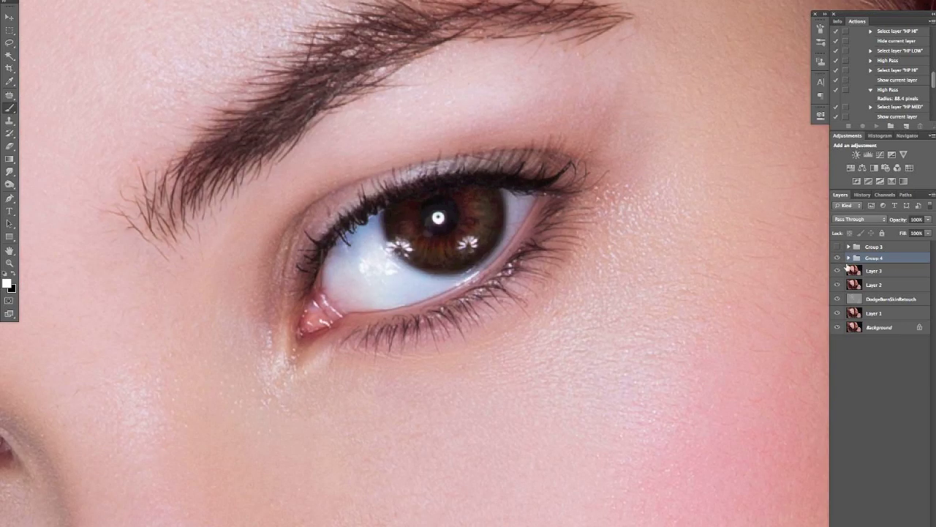
scroll(533, 253, "up", 2)
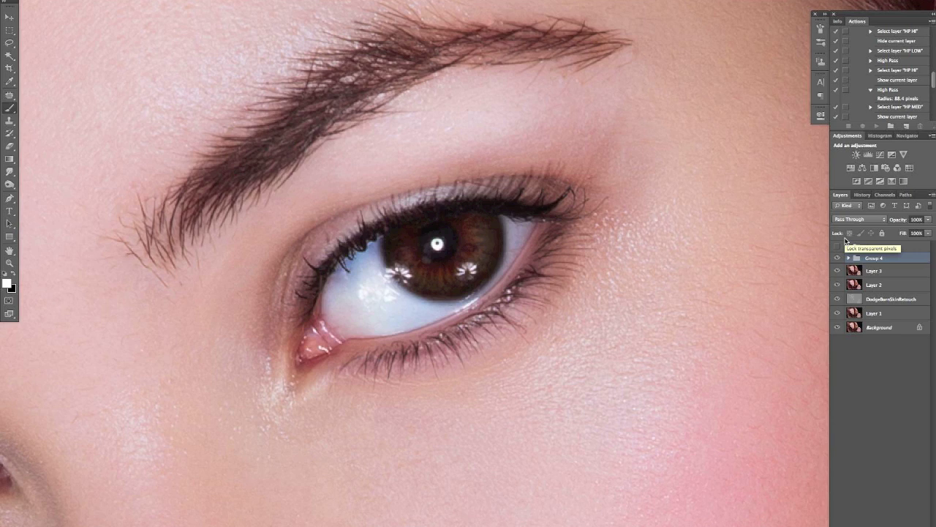
- Stamp all visible layers into a new merged layer and desaturate it with Hue/Saturation at Saturation -100
key("super+alt+shift+e")
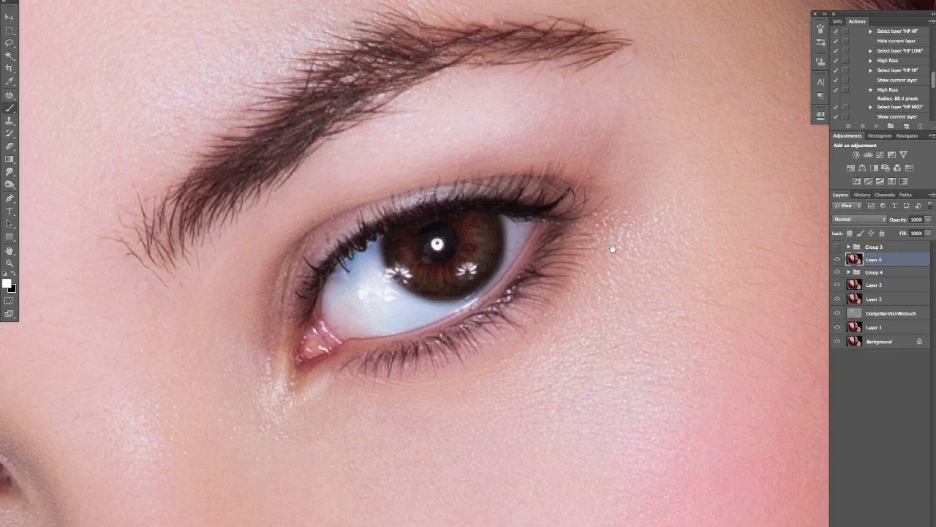
scroll(612, 246, "down", 2)
scroll(602, 295, "up", 2)
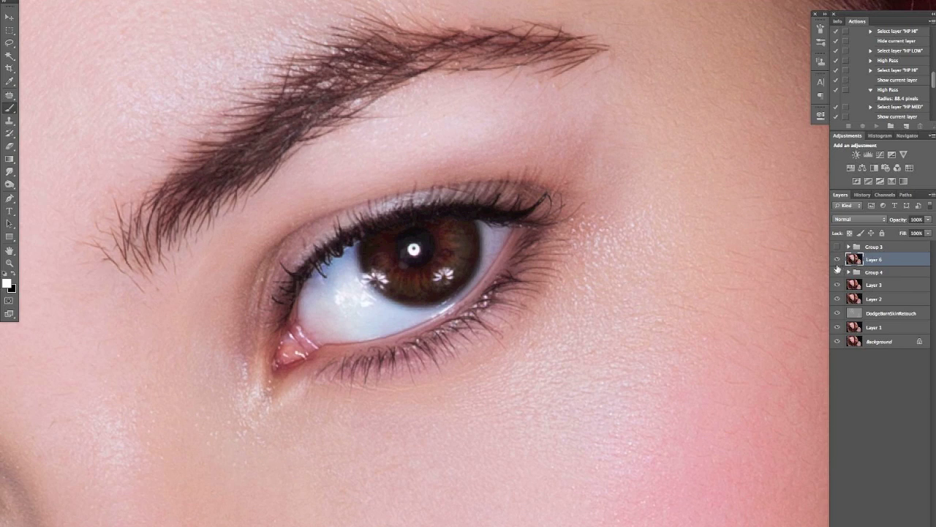
key("super+u")
left_click_drag(701, 114, 650, 116)
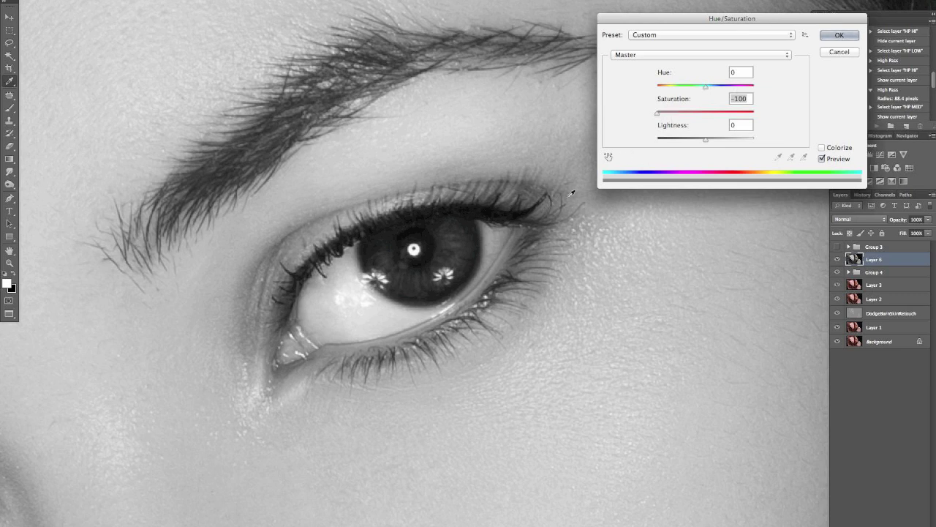
left_click(838, 35)
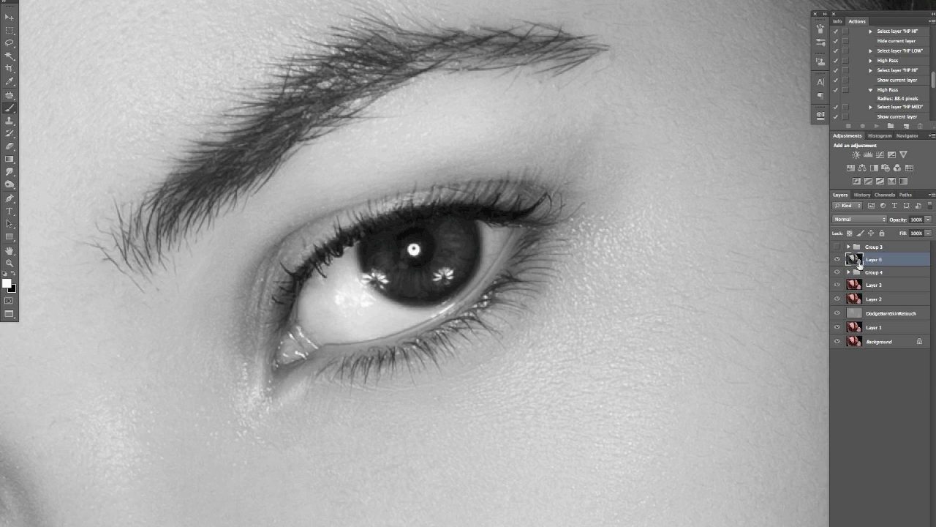
- Duplicate the desaturated merged layer twice and hide both copies
key("ctrl+j")
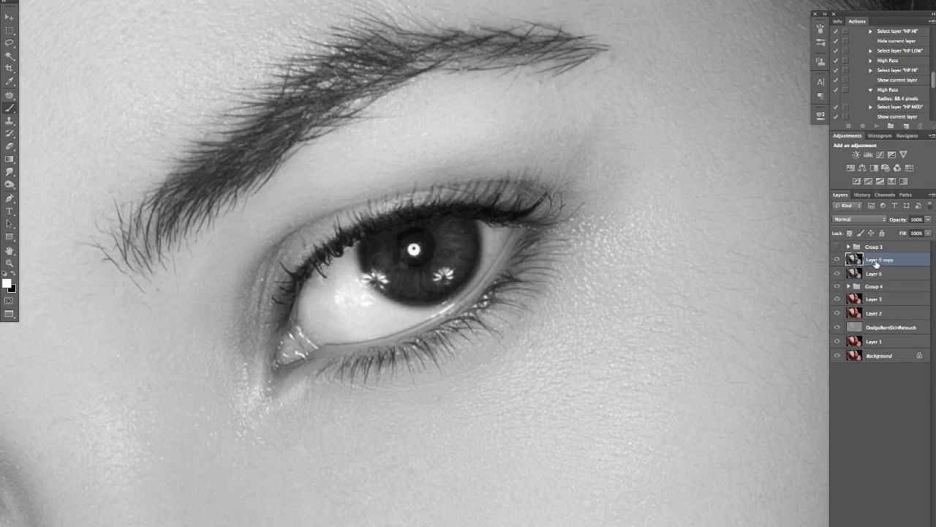
key("ctrl+j")
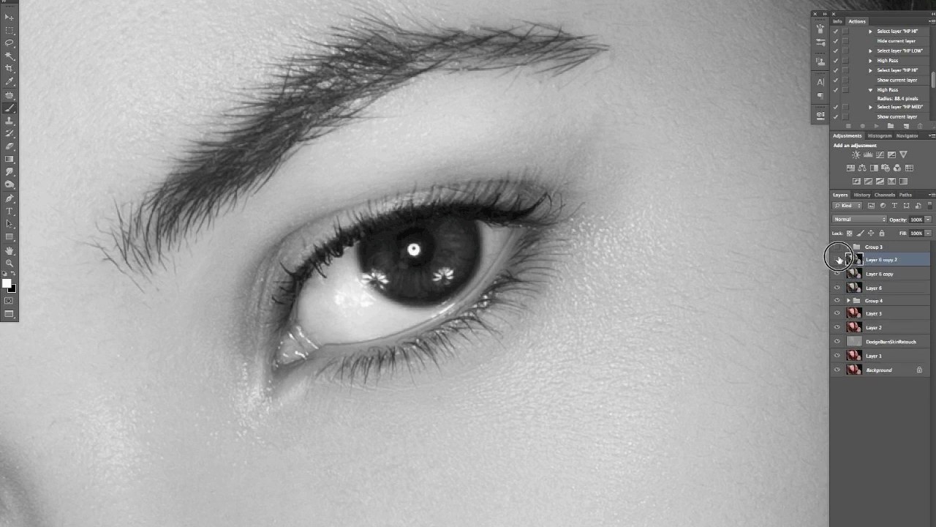
left_click_drag(838, 259, 837, 273)
- Apply a High Pass filter with a 4.1-pixel radius to the original desaturated layer, Layer 6
left_click(854, 285)
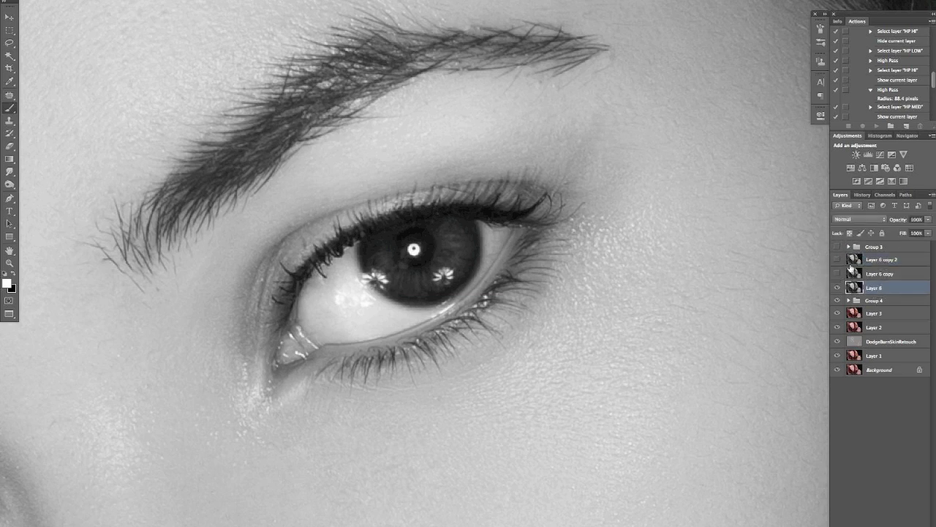
left_click(241, 0)
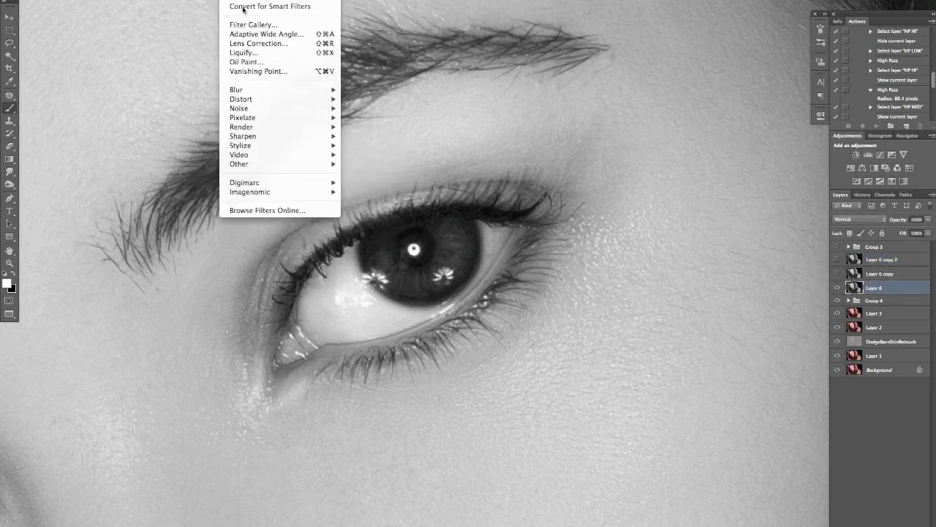
mouse_move(284, 164)
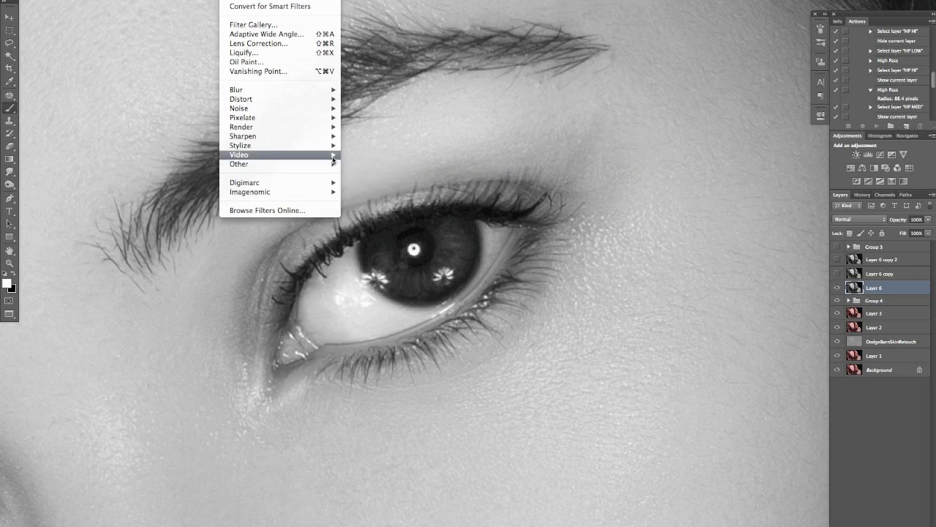
left_click(375, 174)
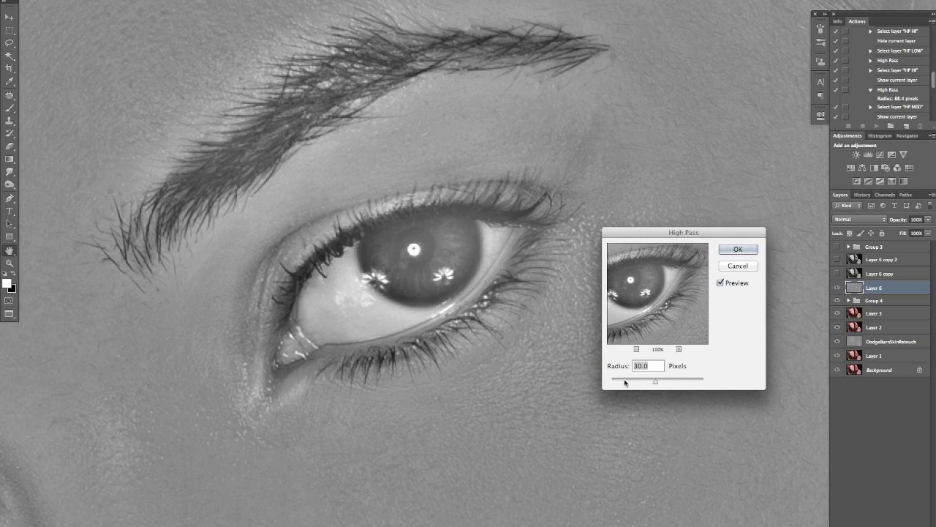
mouse_move(633, 382)
left_mouse_down()
mouse_move(622, 380)
mouse_move(633, 384)
left_mouse_up()
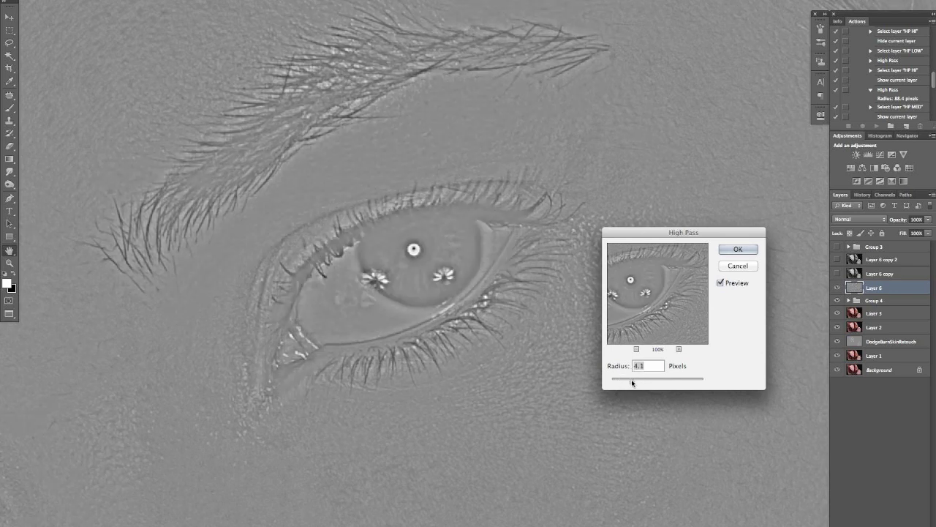
left_click_drag(631, 380, 632, 380)
left_click(737, 250)
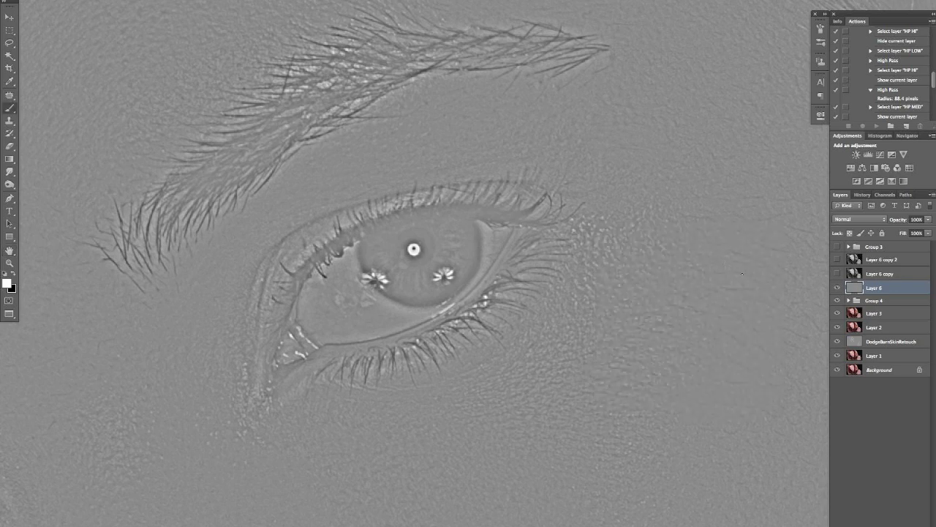
- Blend Layer 6 in Vivid Light mode at about 49% opacity, comparing the sharpening on and off
left_click(863, 220)
left_click(863, 332)
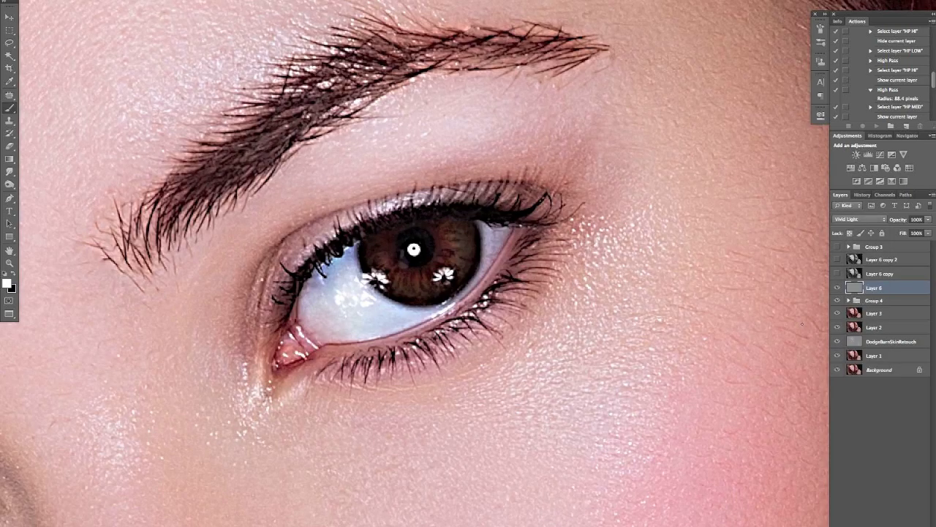
left_click_drag(899, 220, 878, 220)
left_click(837, 287)
left_click(837, 287)
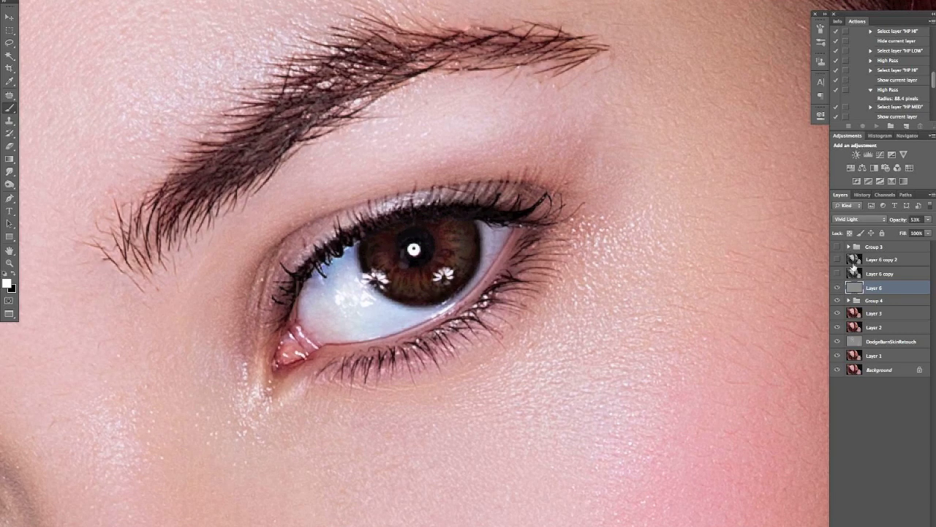
left_click_drag(898, 223, 890, 226)
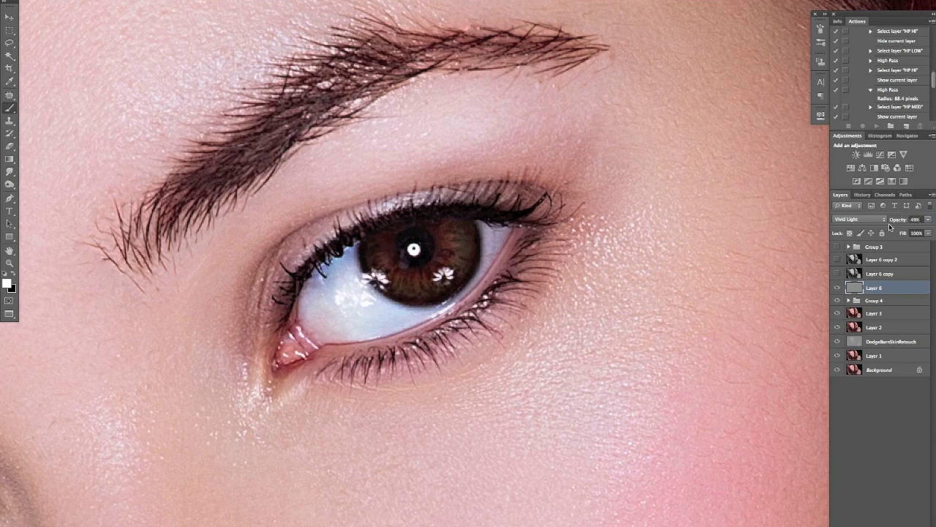
- Show Layer 6 copy and apply a High Pass filter to it with a radius of about 70 pixels
left_click(864, 275)
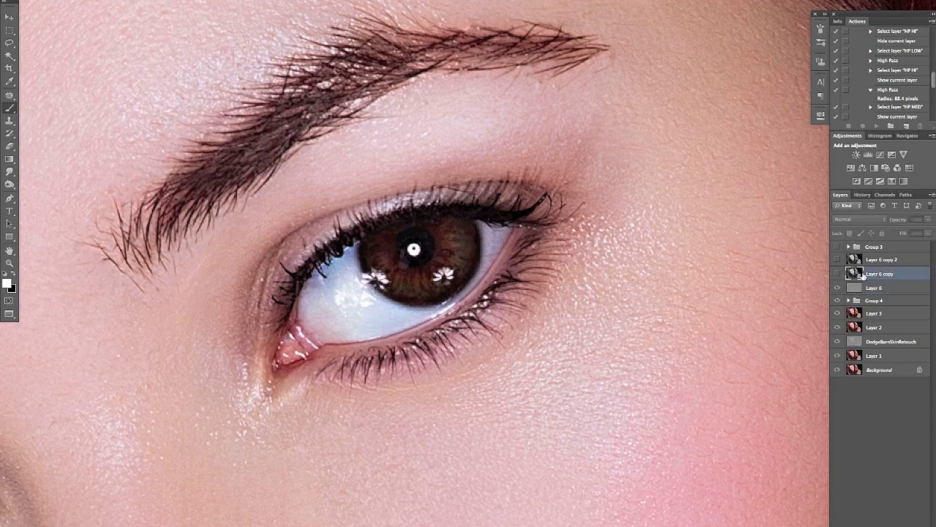
left_click(838, 274)
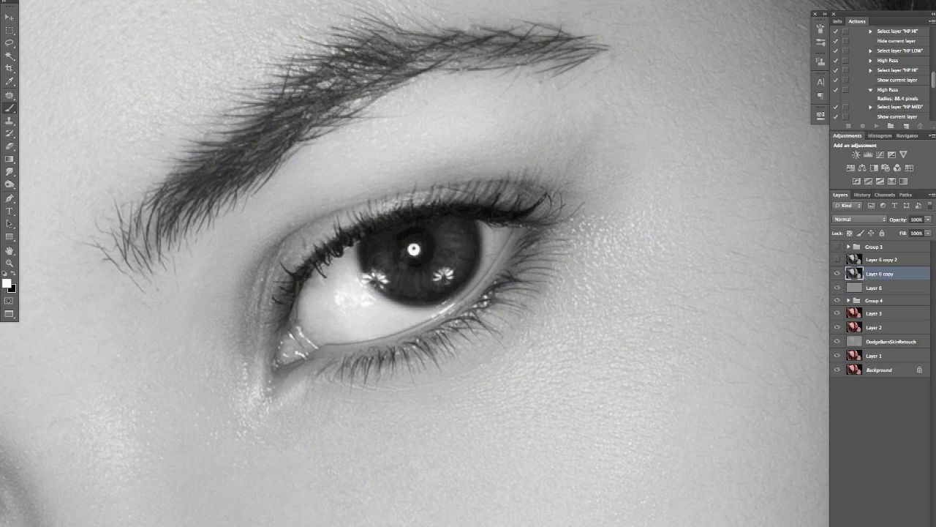
left_click(241, 1)
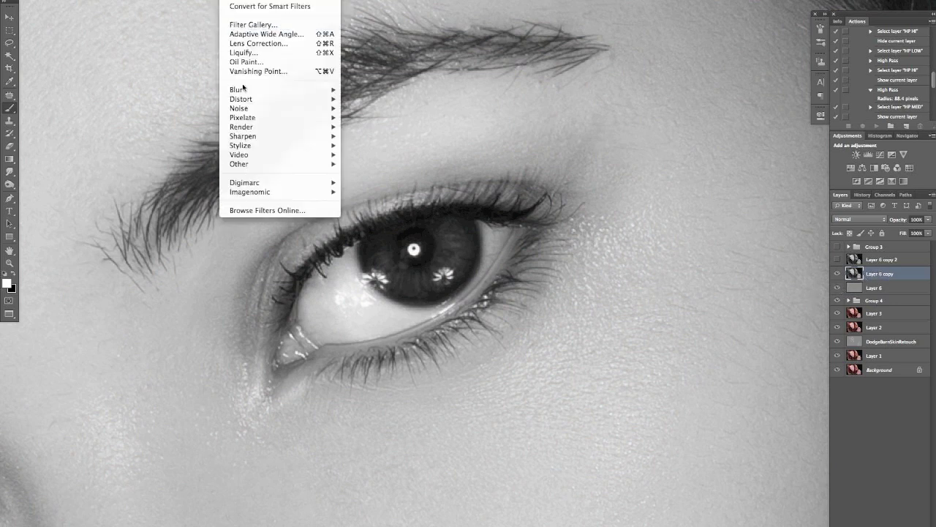
mouse_move(317, 166)
left_click(364, 174)
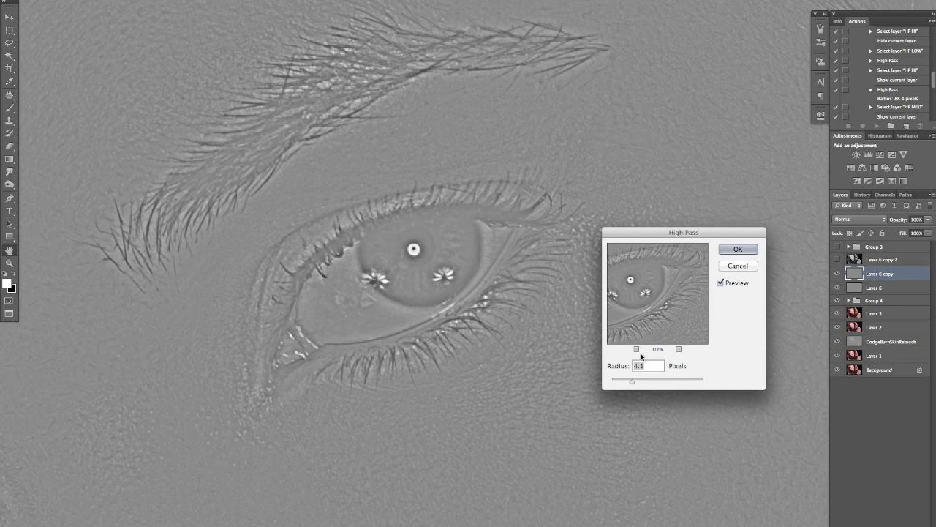
left_click(640, 382)
left_click_drag(641, 382, 665, 383)
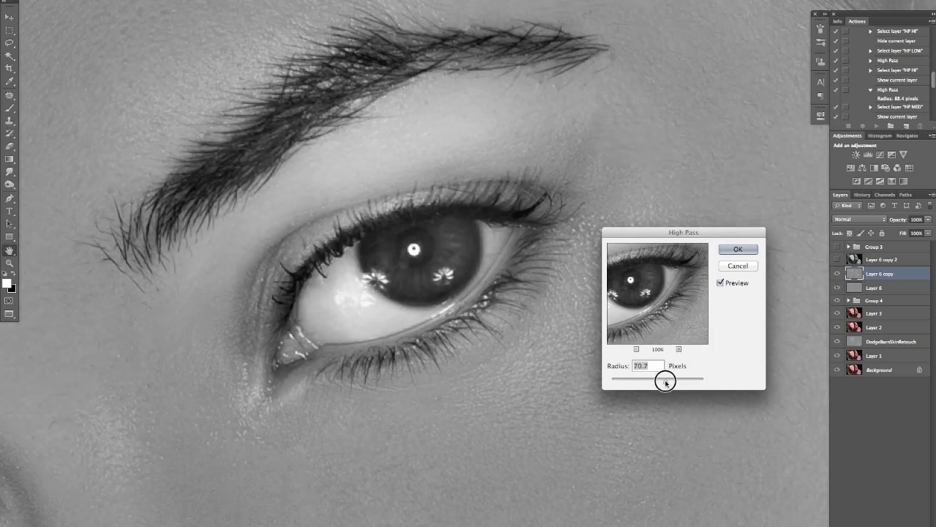
left_click(734, 249)
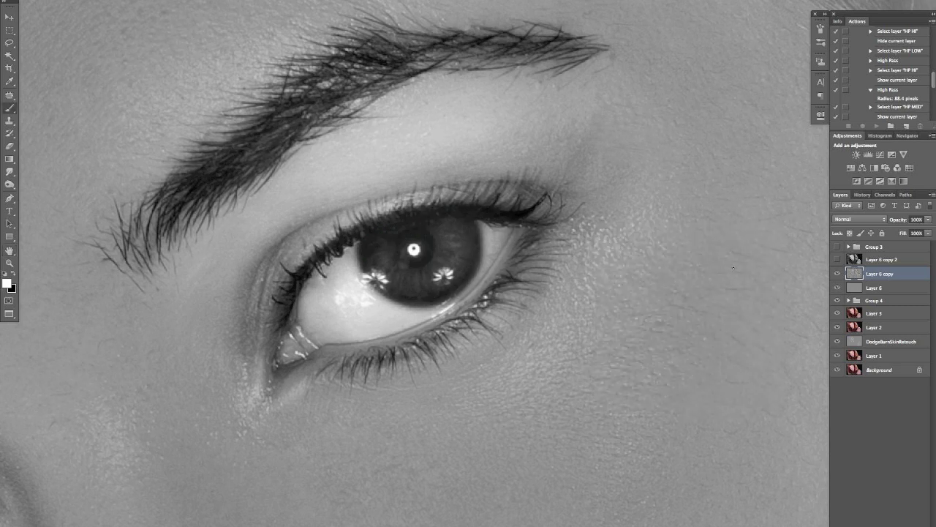
- Blend Layer 6 copy in Soft Light mode at about 19% opacity and compare the contrast effect on and off
left_click(866, 219)
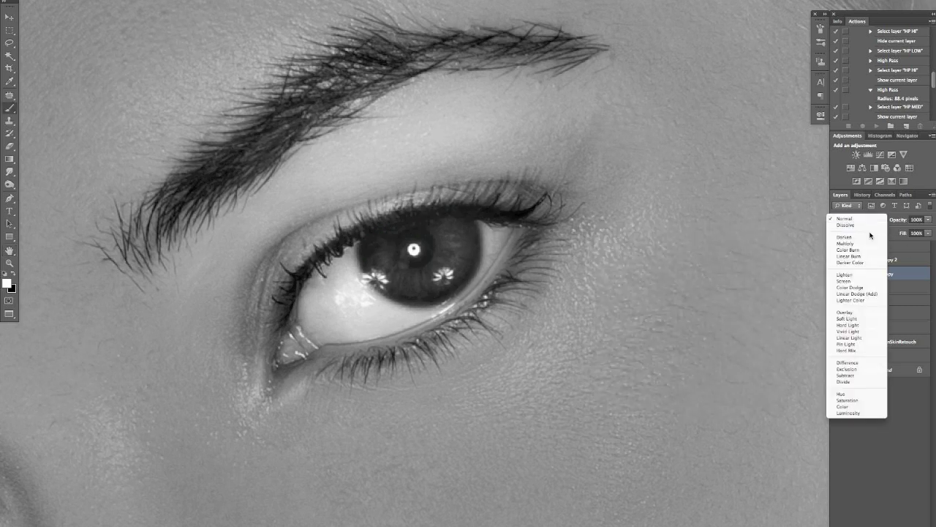
left_click(864, 321)
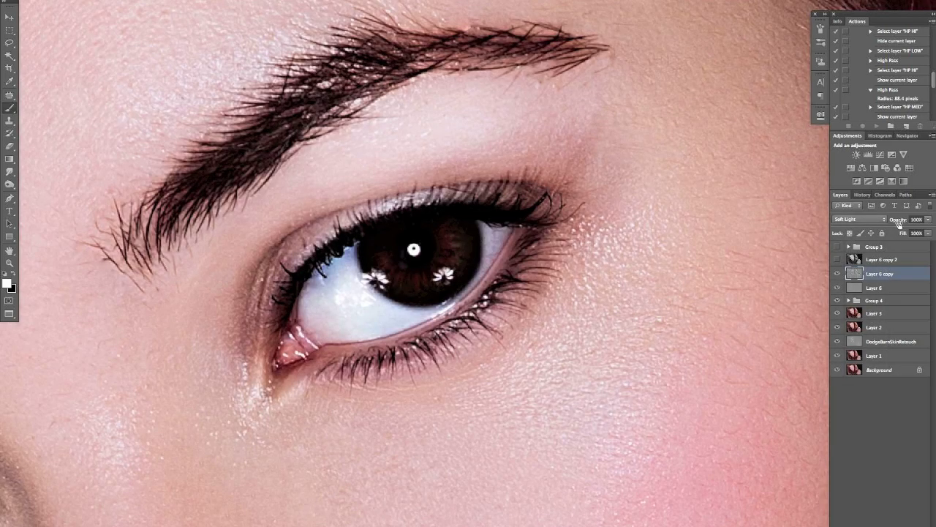
left_click_drag(898, 221, 867, 220)
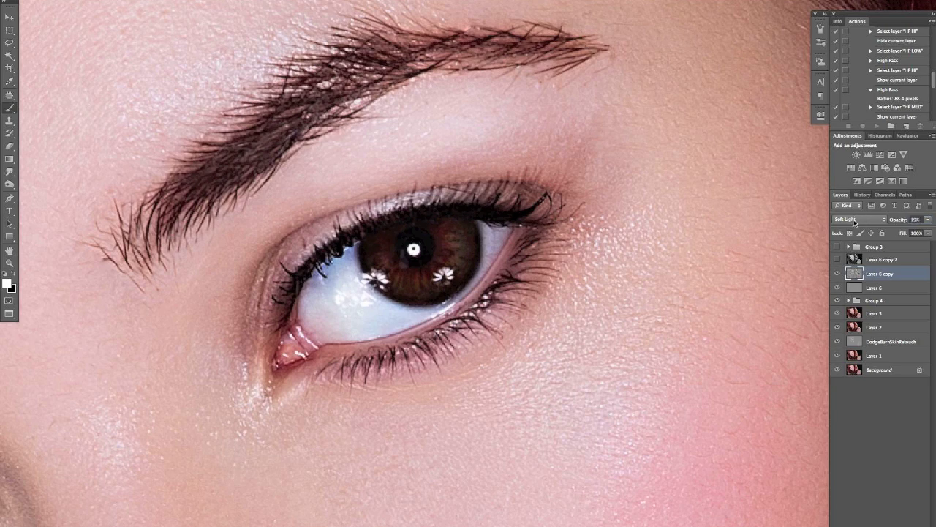
left_click(837, 273)
left_click(839, 273)
left_click(839, 273)
left_click(838, 272)
- Show Layer 6 copy 2 and apply a High Pass filter with a much smaller radius than the previous copy's
left_click(881, 259)
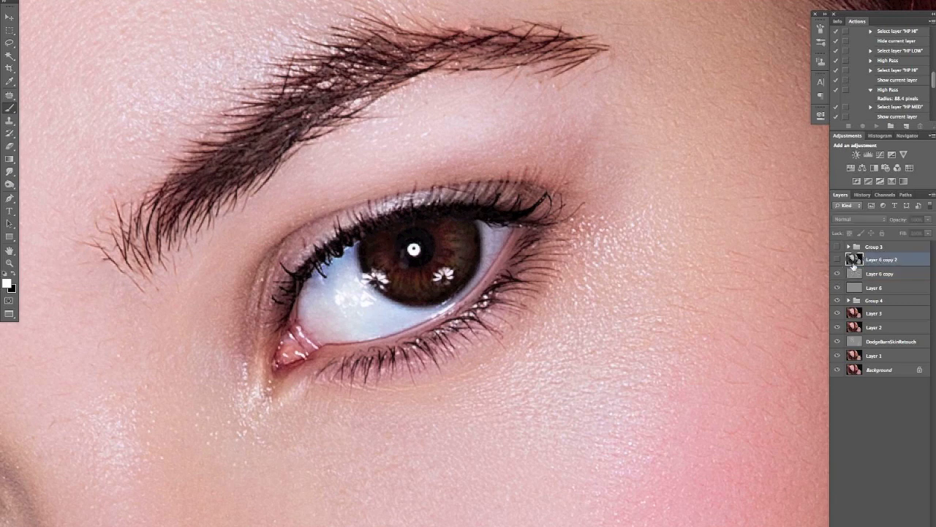
left_click(839, 260)
left_click(838, 261)
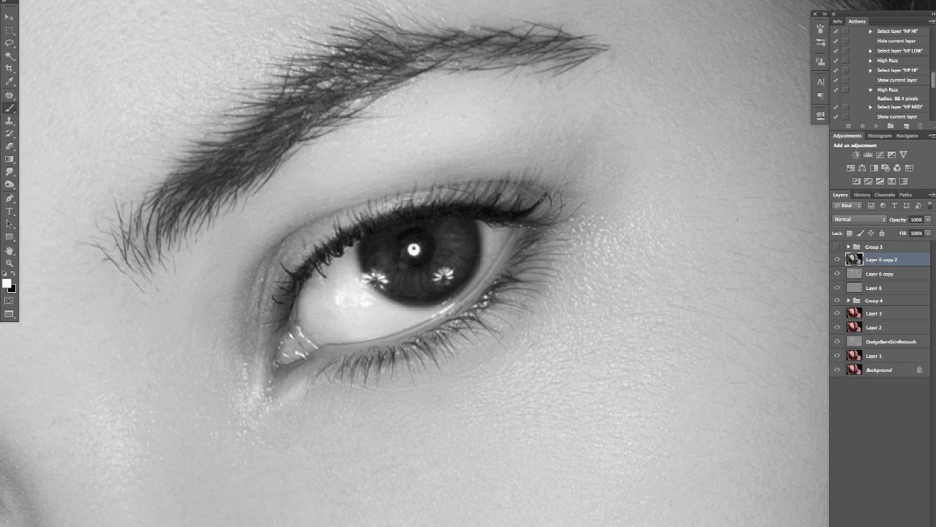
left_click(242, 1)
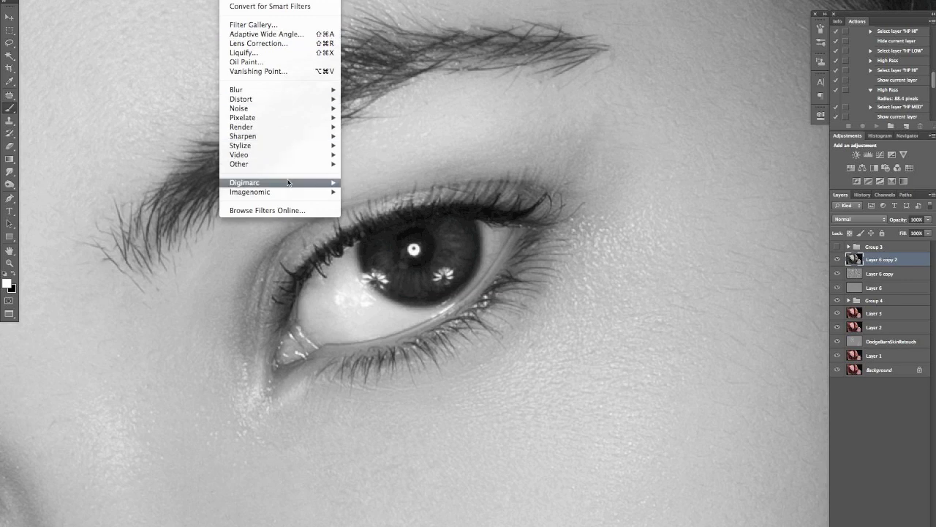
mouse_move(310, 166)
left_click(360, 174)
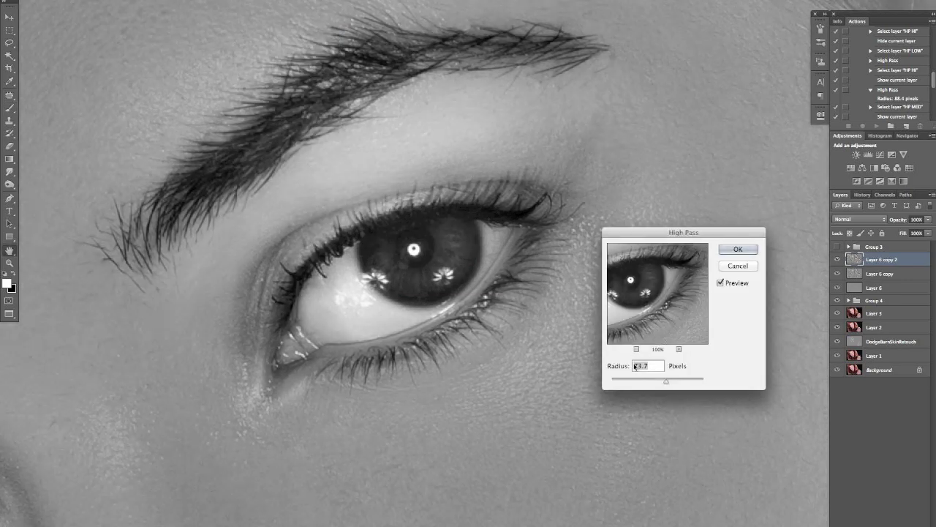
left_click_drag(640, 379, 645, 384)
left_click(738, 250)
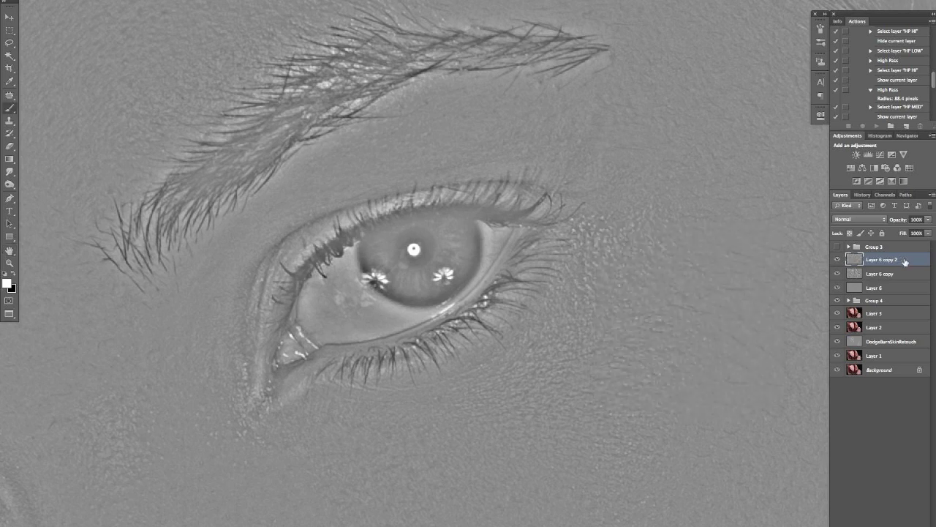
- Blend Layer 6 copy 2 in Overlay mode, hide it behind a black layer mask and check the layer on and off
left_click(866, 219)
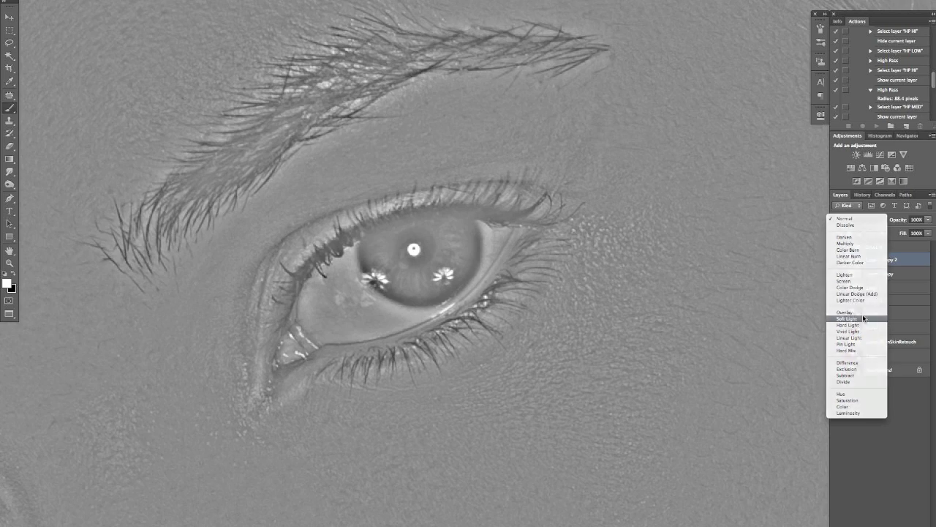
left_click(864, 319)
left_click(865, 221)
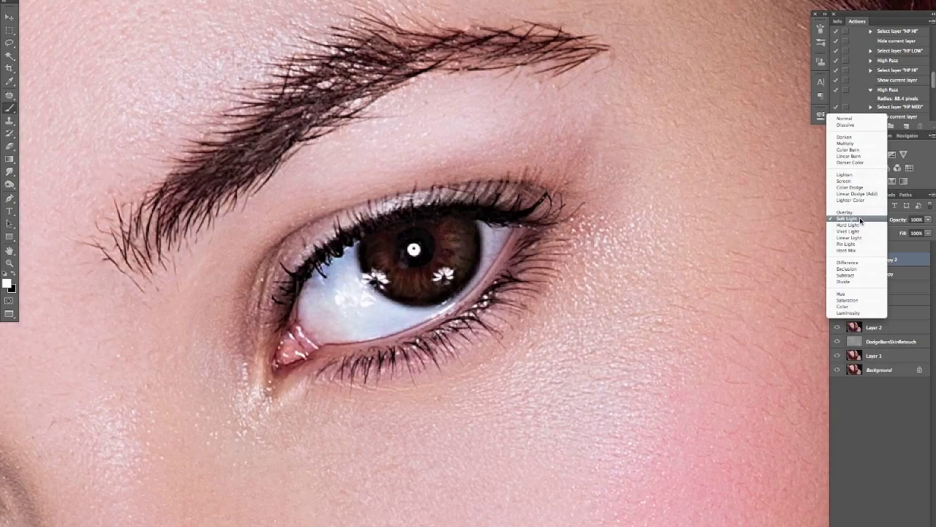
left_click(866, 212)
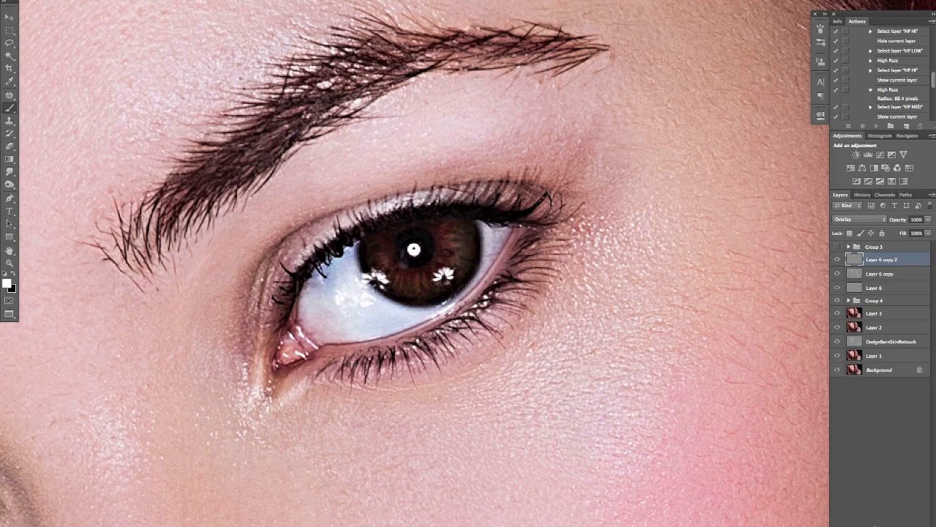
key("ctrl+alt+m")
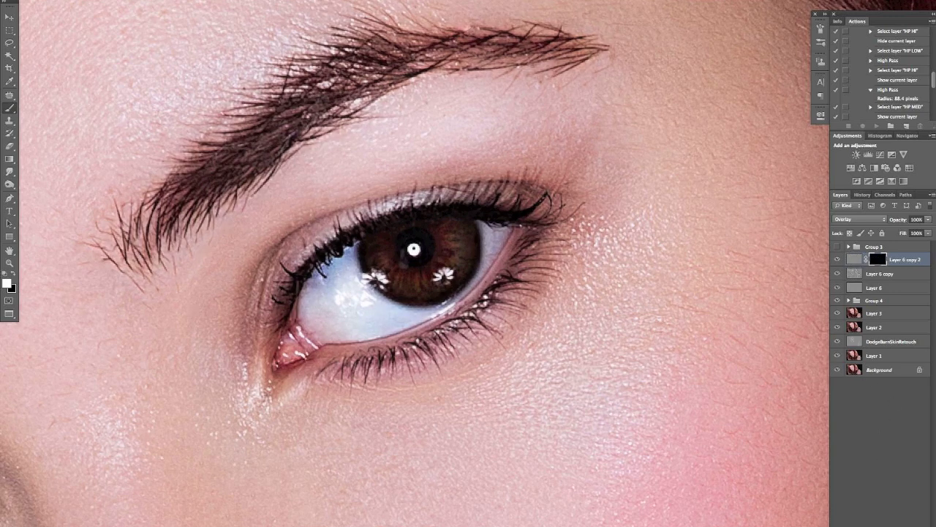
left_click(837, 259)
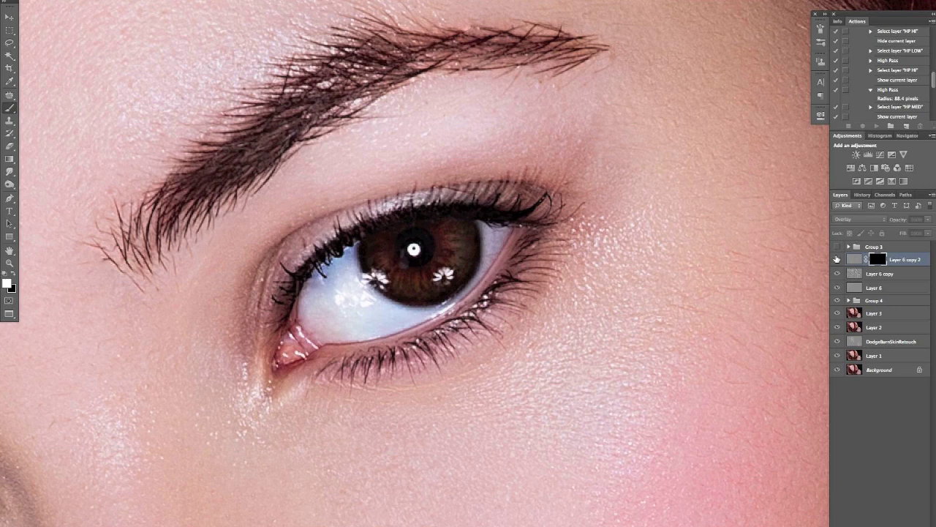
left_click(837, 260)
left_click(837, 260)
left_click(837, 262)
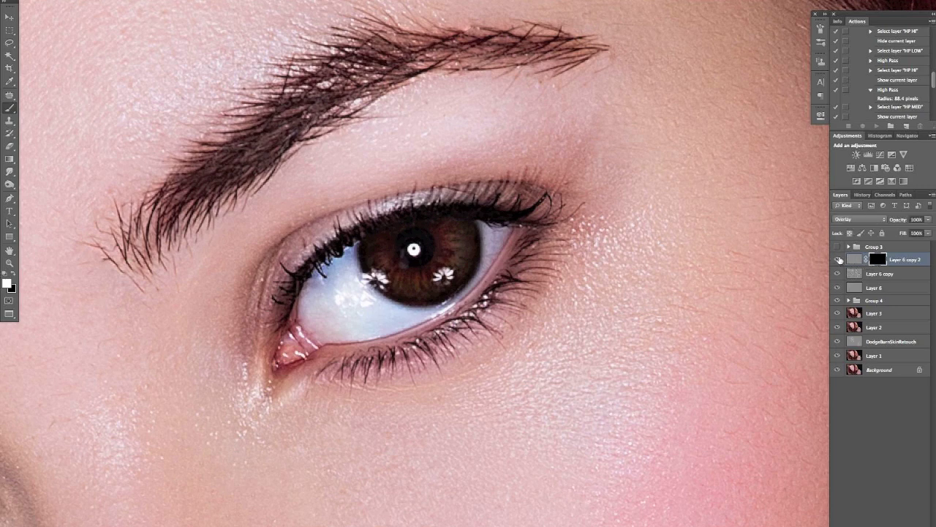
- Compare the eyes with and without Layer 6 copy 2's masked sharpening, both close up and from farther out
key("ctrl+minus")
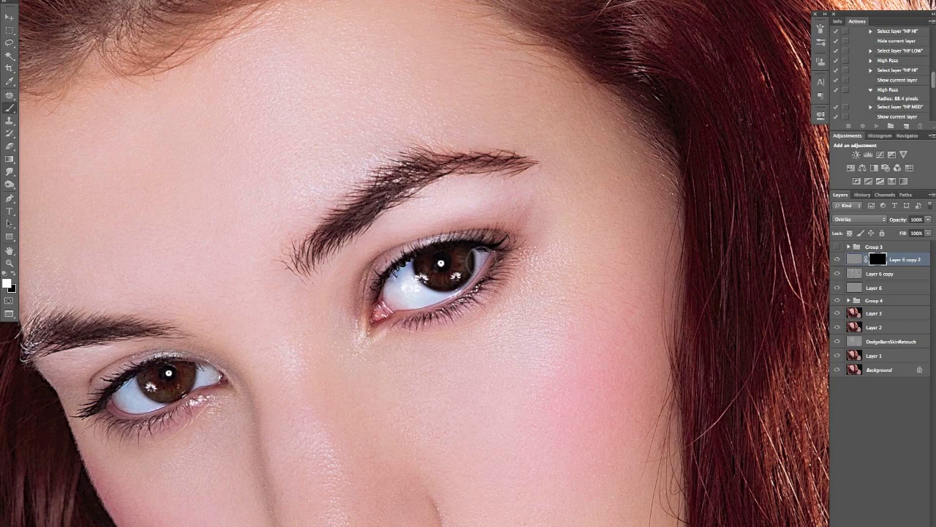
scroll(480, 261, "up", 2)
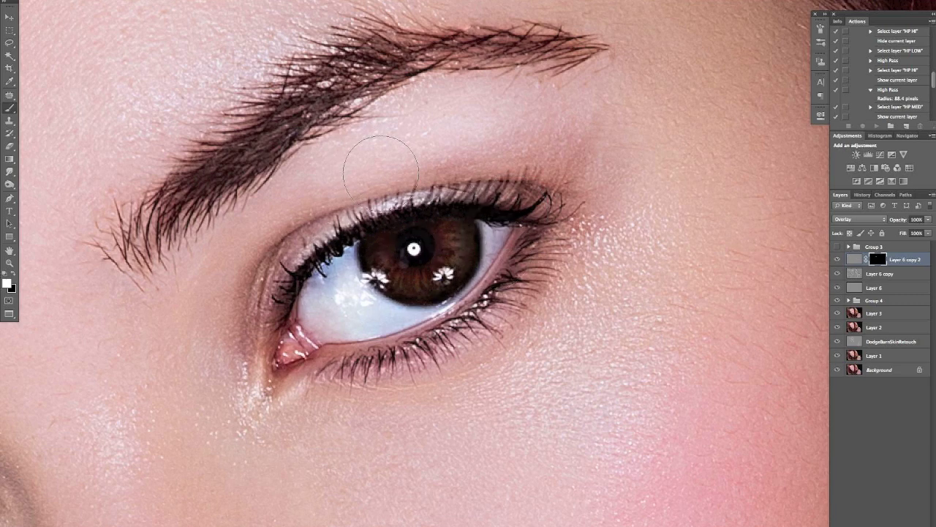
key("ctrl+minus")
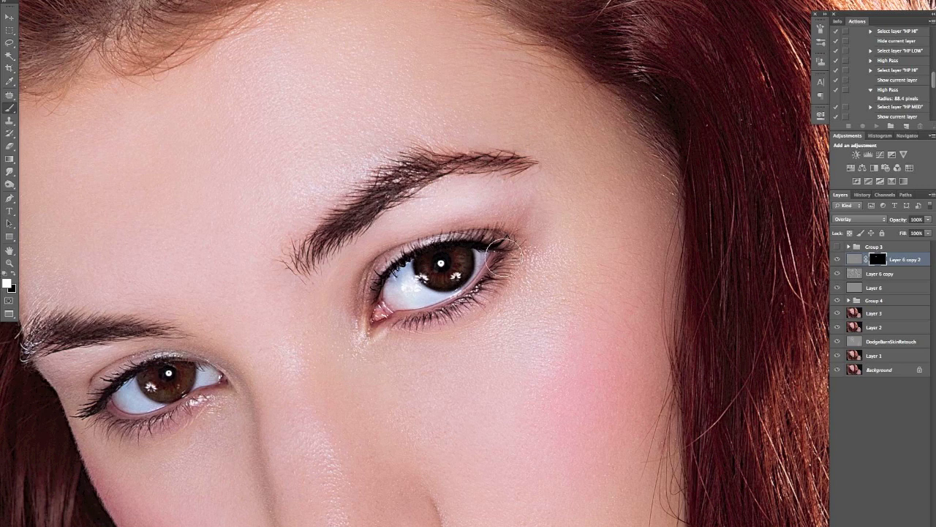
left_click(839, 261)
left_click(837, 262)
left_click(838, 261)
left_click(838, 262)
left_click(839, 262)
left_click(838, 262)
key("ctrl+plus")
left_click_drag(604, 289, 640, 254)
left_click(837, 259)
left_click(838, 260)
left_click(837, 260)
left_click(837, 259)
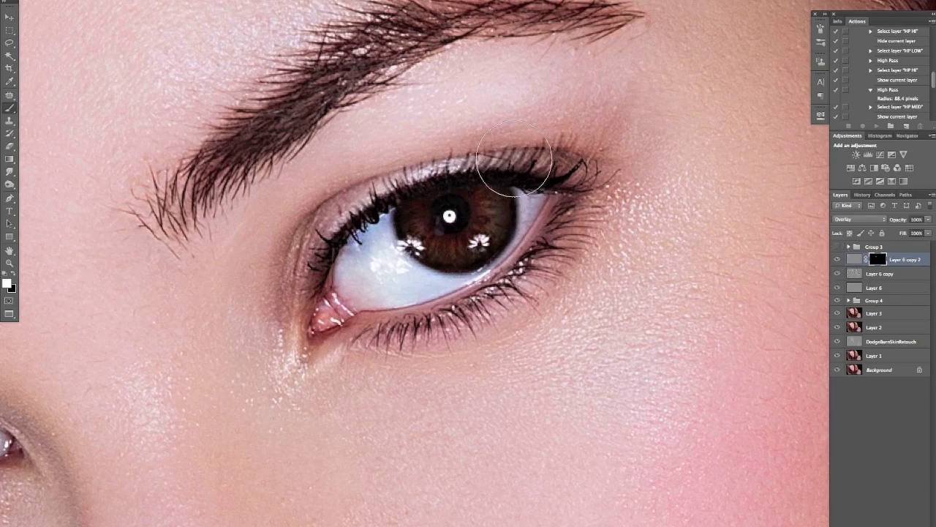
left_click(838, 261)
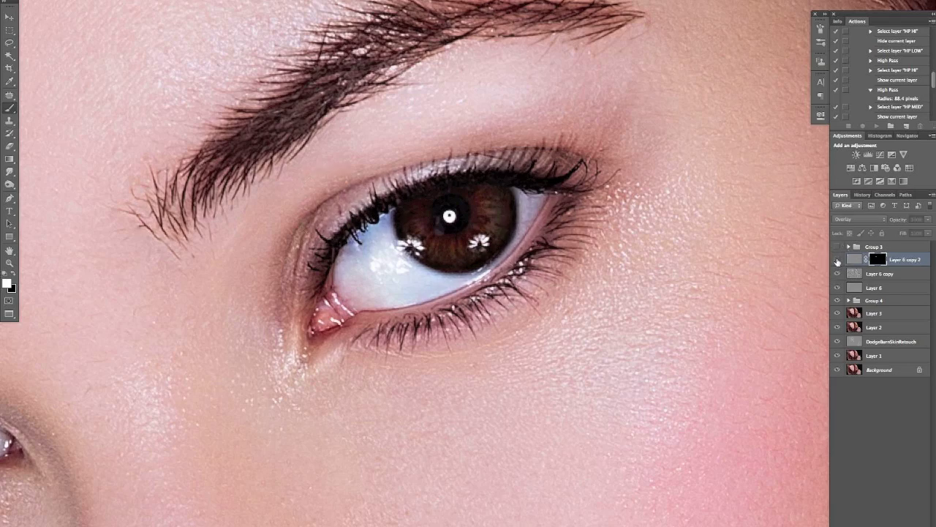
left_click(838, 260)
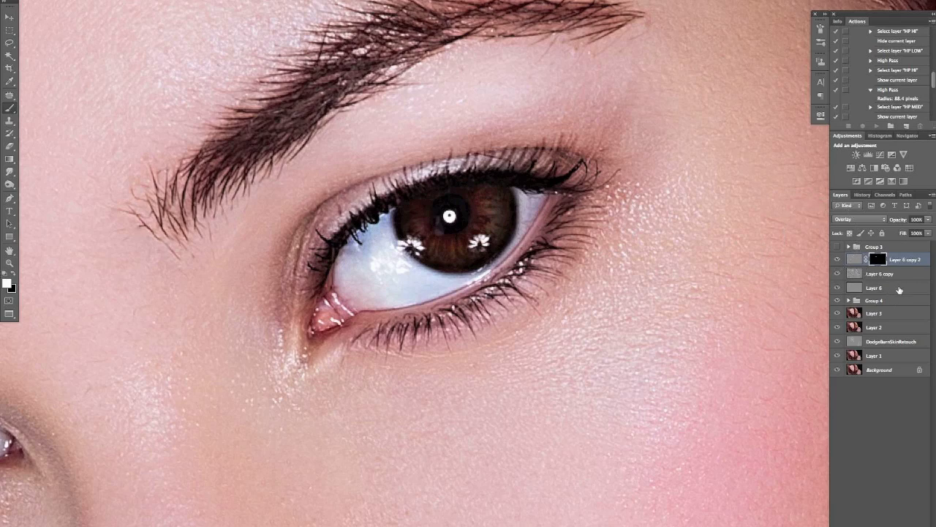
- Group the three High Pass layers, then nest that group together with Group 4 in one parent group
left_click(897, 288, "shift")
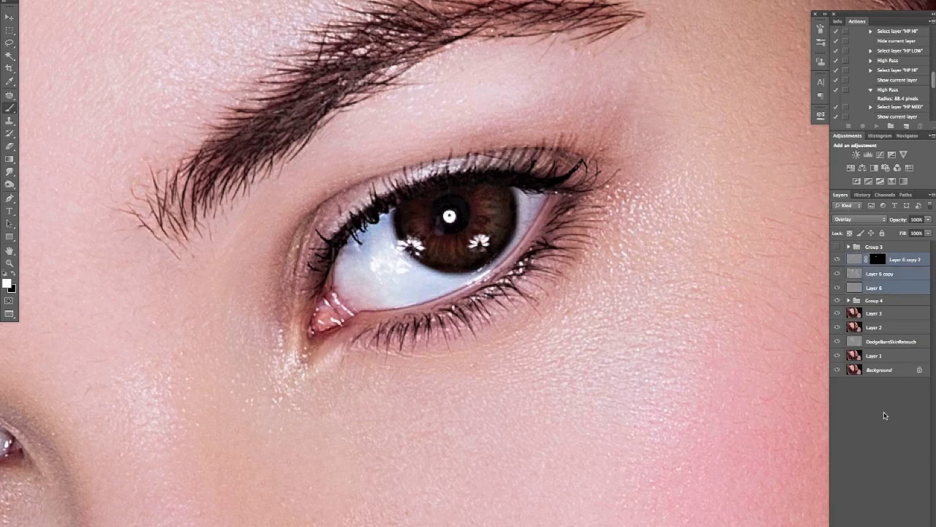
key("ctrl+g")
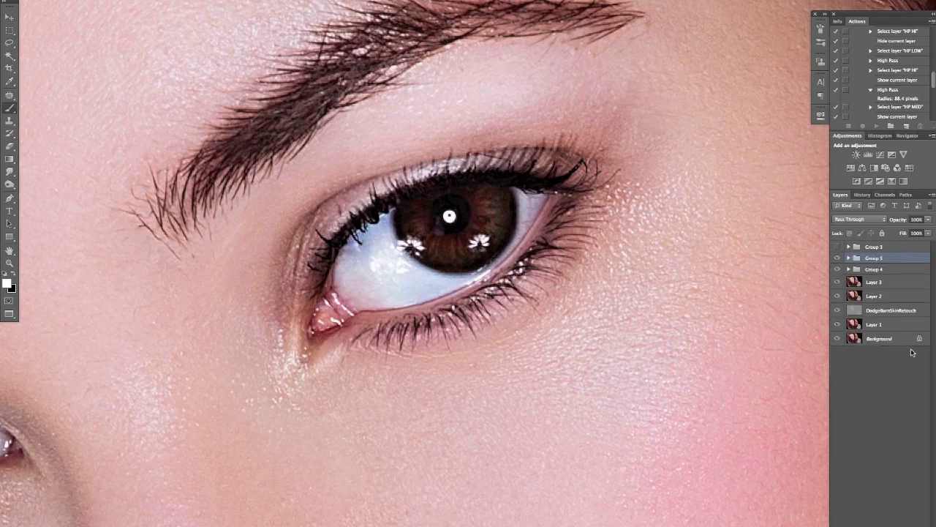
left_click(906, 272, "shift")
key("ctrl+g")
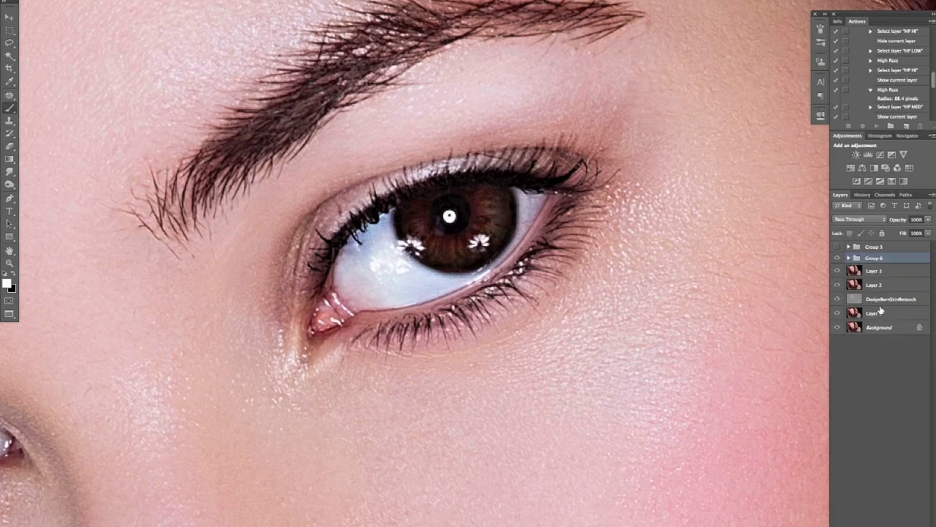
- Compare the face with Group 6 on and off to judge the combined makeup and sharpening adjustments
left_click(838, 258)
key("ctrl+minus")
left_click(838, 258)
left_click(838, 258)
left_click(838, 259)
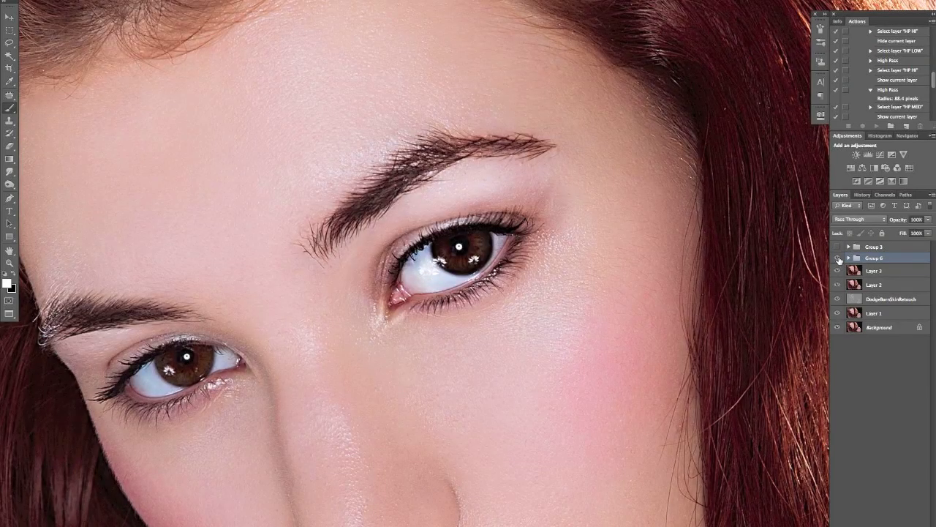
left_click(838, 258)
left_click(837, 258)
left_click(837, 258)
left_click(838, 259)
left_click(837, 258)
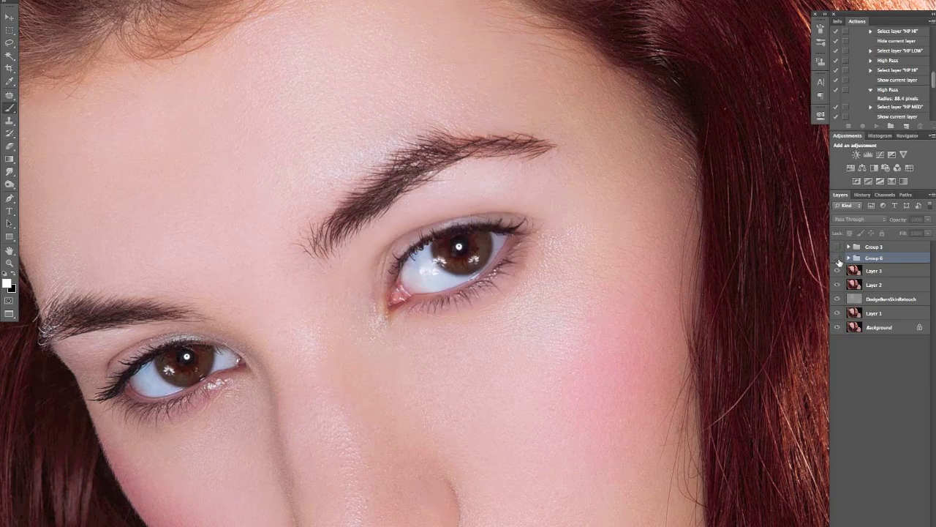
left_click(838, 258)
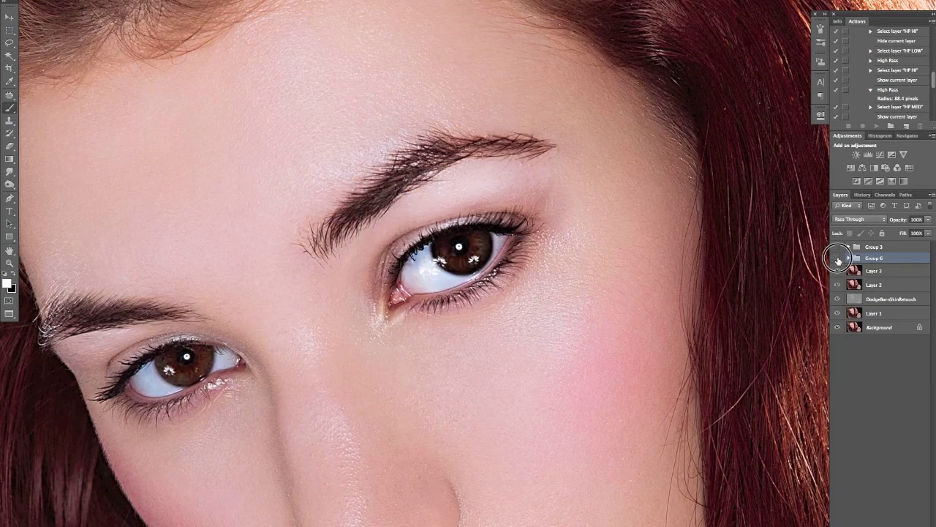
left_click(837, 258)
left_click(837, 258)
left_click(837, 258)
left_click(837, 258)
- Expand Group 6 and Group 5 and target the layer mask of the topmost High Pass layer
left_click(849, 258)
left_click(863, 272)
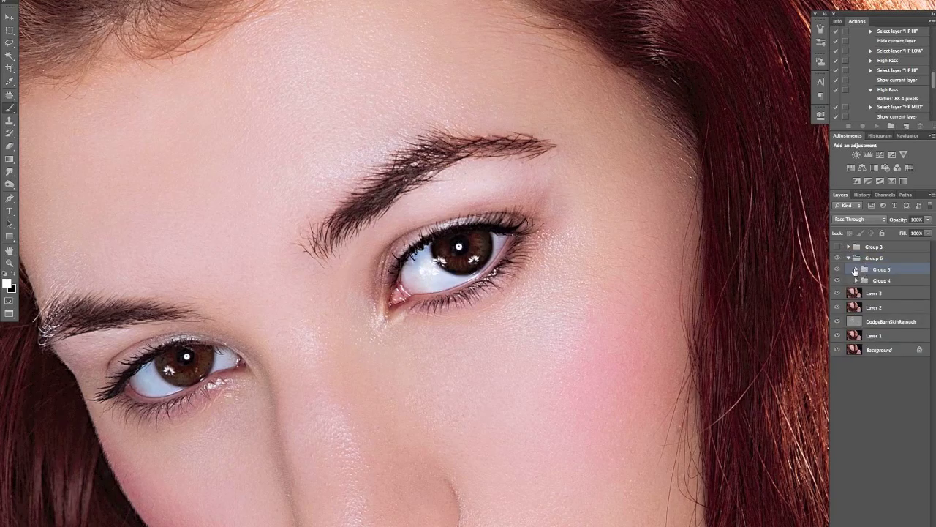
left_click(856, 269)
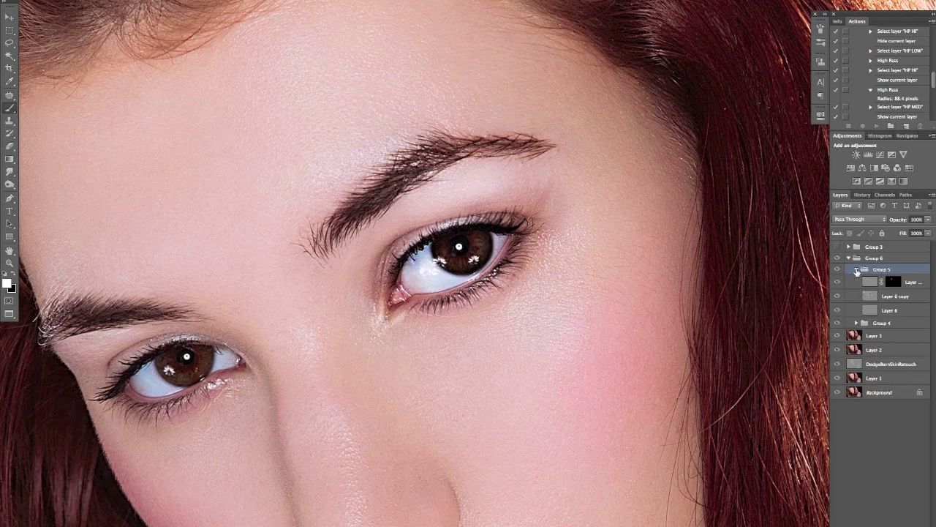
left_click(860, 282)
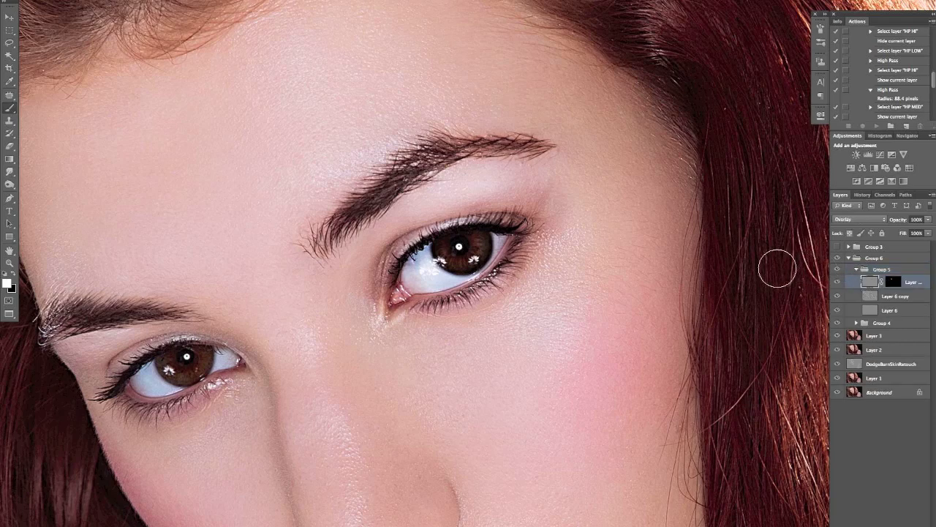
left_click(892, 282)
mouse_move(514, 295)
left_mouse_down()
mouse_move(483, 259)
mouse_move(512, 260)
mouse_move(534, 281)
mouse_move(553, 277)
left_mouse_up()
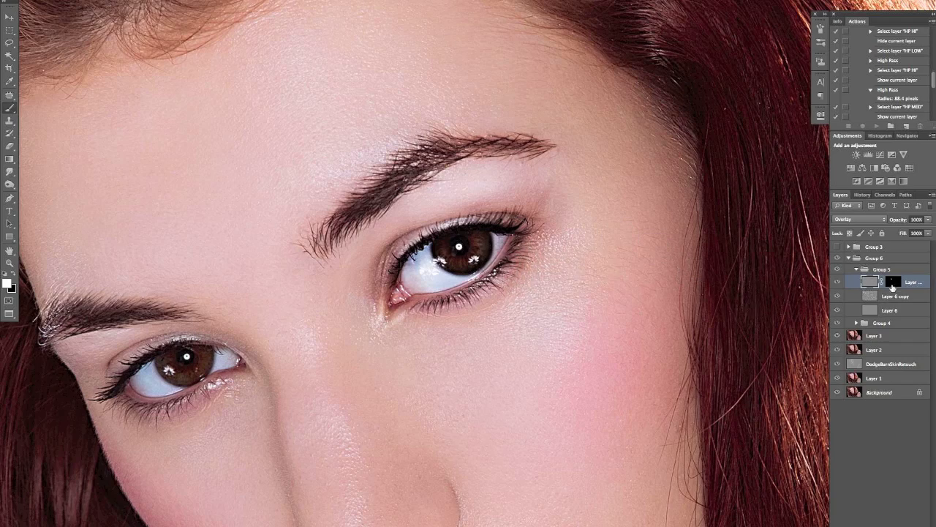